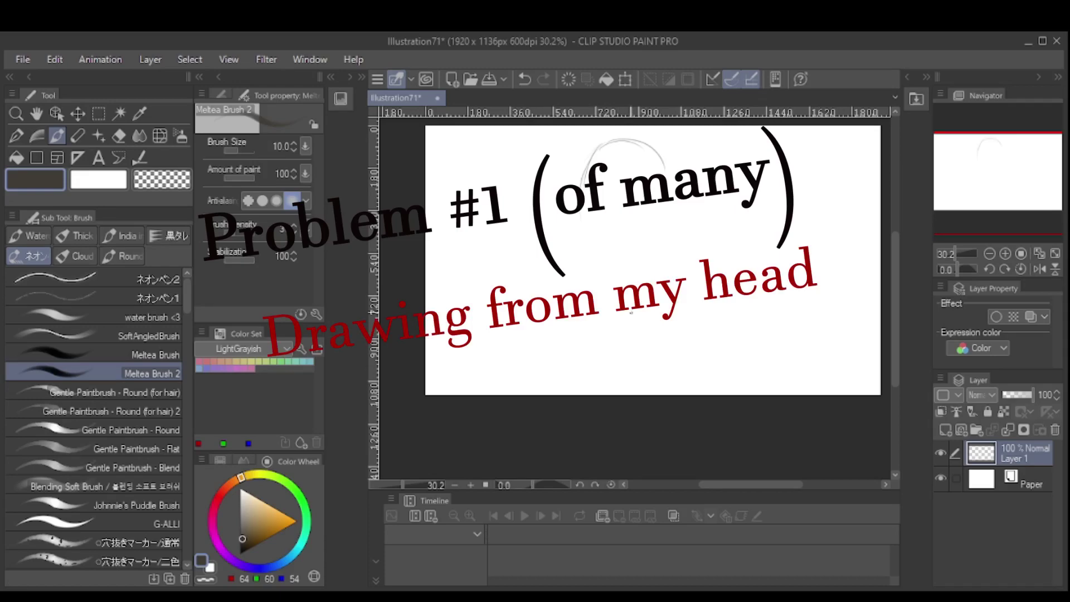
# - Sketch the head's rounded outline and handwrite notes beside it, including an underlined "JTTB"
pyautogui.moveTo(448, 194); pyautogui.dragTo(527, 153)
pyautogui.moveTo(658, 144)
pyautogui.mouseDown()
pyautogui.moveTo(677, 190)
pyautogui.moveTo(662, 214)
pyautogui.mouseUp()
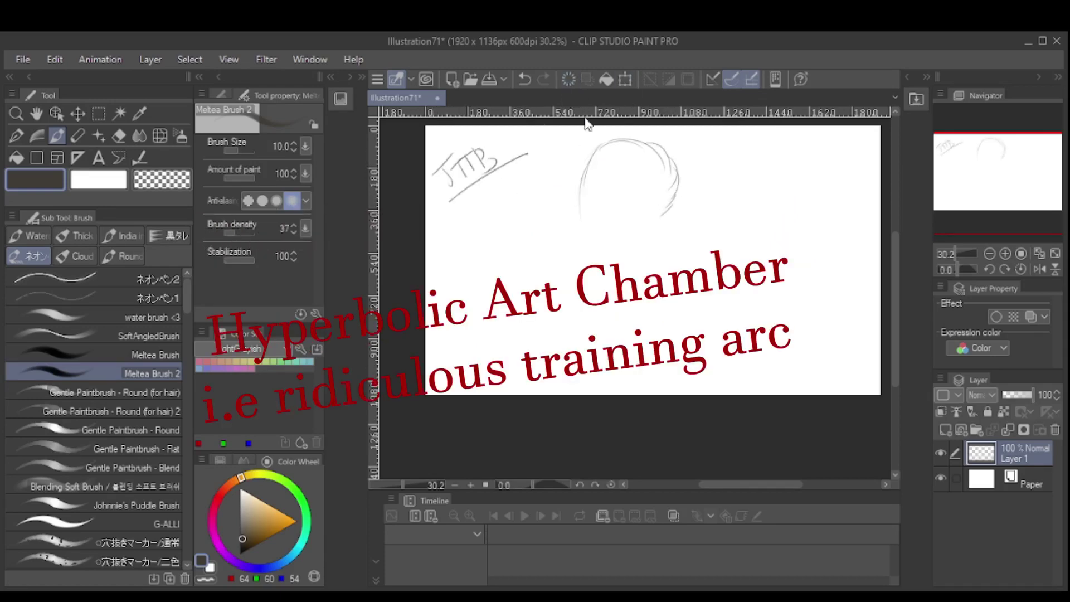
pyautogui.click(954, 252)
pyautogui.moveTo(415, 254); pyautogui.dragTo(420, 282)
pyautogui.moveTo(434, 245); pyautogui.dragTo(425, 268)
pyautogui.moveTo(483, 237); pyautogui.dragTo(513, 224)
pyautogui.moveTo(440, 292)
pyautogui.mouseDown()
pyautogui.moveTo(468, 312)
pyautogui.moveTo(500, 286)
pyautogui.mouseUp()
pyautogui.moveTo(507, 258)
pyautogui.mouseDown()
pyautogui.moveTo(527, 270)
pyautogui.moveTo(553, 249)
pyautogui.mouseUp()
pyautogui.moveTo(558, 243)
pyautogui.mouseDown()
pyautogui.moveTo(582, 219)
pyautogui.moveTo(620, 223)
pyautogui.mouseUp()
pyautogui.moveTo(494, 371); pyautogui.dragTo(508, 345)
pyautogui.moveTo(506, 365); pyautogui.dragTo(532, 337)
pyautogui.moveTo(536, 340); pyautogui.dragTo(548, 324)
pyautogui.moveTo(554, 341); pyautogui.dragTo(581, 339)
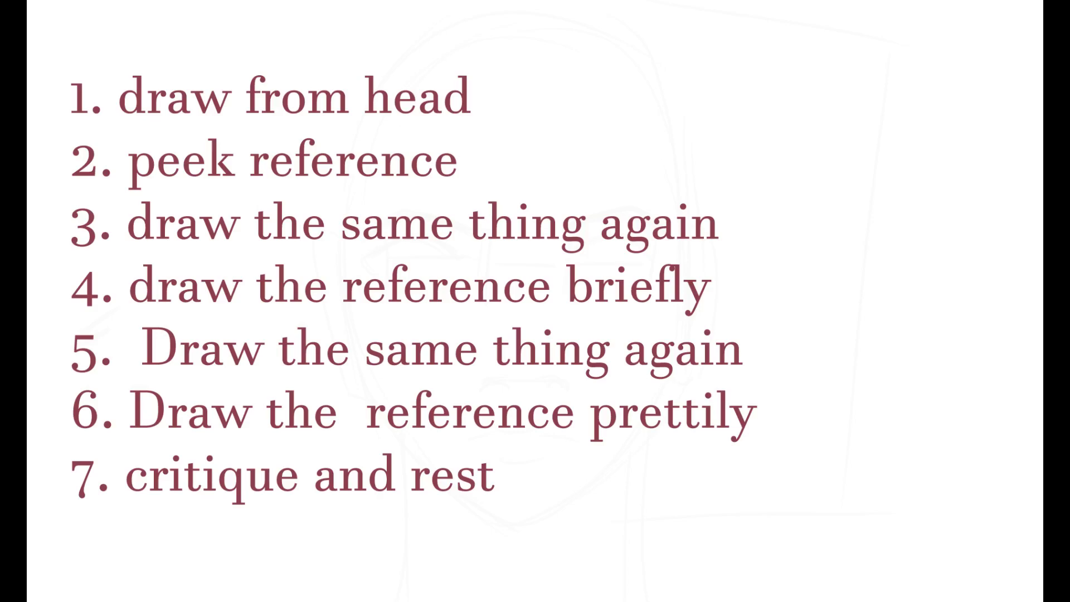
# - Sketch a front-view head outline on Layer 2, with a rounded cranium and a jaw tapering to the chin
pyautogui.moveTo(613, 379)
pyautogui.mouseDown()
pyautogui.moveTo(638, 407)
pyautogui.moveTo(701, 395)
pyautogui.mouseUp()
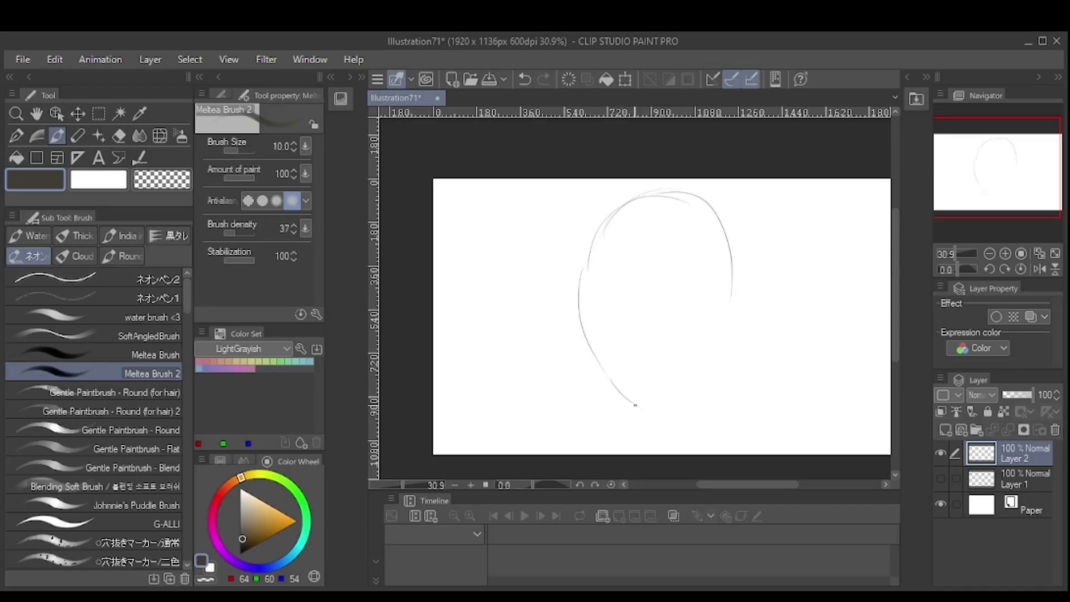
pyautogui.moveTo(736, 351); pyautogui.dragTo(683, 409)
pyautogui.moveTo(737, 258); pyautogui.dragTo(728, 348)
pyautogui.moveTo(584, 258); pyautogui.dragTo(591, 362)
pyautogui.moveTo(584, 341); pyautogui.dragTo(650, 421)
pyautogui.moveTo(610, 386); pyautogui.dragTo(719, 364)
pyautogui.moveTo(741, 316); pyautogui.dragTo(702, 390)
pyautogui.moveTo(741, 232); pyautogui.dragTo(735, 329)
# - Reinforce the cranium and sides of the head, and add a rough ear contour on each side
pyautogui.moveTo(620, 190); pyautogui.dragTo(579, 267)
pyautogui.moveTo(592, 228); pyautogui.dragTo(725, 187)
pyautogui.moveTo(717, 202); pyautogui.dragTo(732, 330)
pyautogui.moveTo(574, 285)
pyautogui.mouseDown()
pyautogui.moveTo(580, 357)
pyautogui.moveTo(598, 364)
pyautogui.mouseUp()
pyautogui.moveTo(738, 281); pyautogui.dragTo(741, 357)
# - Draw proportion guide lines beside the head from crown to chin, and add the two sides of the neck
pyautogui.moveTo(716, 179); pyautogui.dragTo(834, 198)
pyautogui.moveTo(828, 203); pyautogui.dragTo(806, 408)
pyautogui.moveTo(701, 417); pyautogui.dragTo(832, 413)
pyautogui.moveTo(708, 387); pyautogui.dragTo(707, 454)
pyautogui.moveTo(607, 377); pyautogui.dragTo(606, 455)
pyautogui.moveTo(716, 374); pyautogui.dragTo(715, 455)
# - Rough in the facial features: base of the nose, both eyebrows, eyes and the lines of the nose bridge
pyautogui.scroll(2, 630, 412)
pyautogui.moveTo(645, 373)
pyautogui.mouseDown()
pyautogui.moveTo(689, 373)
pyautogui.moveTo(657, 372)
pyautogui.moveTo(677, 396)
pyautogui.mouseUp()
pyautogui.moveTo(569, 286); pyautogui.dragTo(647, 276)
pyautogui.moveTo(569, 304); pyautogui.dragTo(630, 295)
pyautogui.moveTo(696, 275); pyautogui.dragTo(761, 281)
pyautogui.moveTo(703, 289); pyautogui.dragTo(752, 297)
pyautogui.moveTo(647, 278); pyautogui.dragTo(647, 326)
pyautogui.moveTo(698, 281); pyautogui.dragTo(697, 317)
pyautogui.moveTo(652, 301); pyautogui.dragTo(749, 299)
pyautogui.moveTo(752, 284); pyautogui.dragTo(751, 309)
pyautogui.moveTo(588, 296)
pyautogui.mouseDown()
pyautogui.moveTo(632, 295)
pyautogui.moveTo(584, 313)
pyautogui.mouseUp()
# - Trace the jaw and ears on a new layer above the rough sketch, with the sketch layer at 38% opacity
pyautogui.press('[')
pyautogui.press(']')
pyautogui.hotkey('ctrl', 'shift', 'n')
pyautogui.moveTo(553, 283)
pyautogui.mouseDown()
pyautogui.moveTo(544, 349)
pyautogui.moveTo(585, 407)
pyautogui.moveTo(683, 442)
pyautogui.moveTo(656, 462)
pyautogui.moveTo(737, 418)
pyautogui.moveTo(769, 360)
pyautogui.moveTo(779, 278)
pyautogui.moveTo(794, 334)
pyautogui.moveTo(780, 369)
pyautogui.mouseUp()
# - Trace the sides of the nose bridge and the upper eyelids of both eyes with brush size 12
pyautogui.moveTo(639, 285); pyautogui.dragTo(643, 327)
pyautogui.moveTo(696, 279); pyautogui.dragTo(694, 319)
pyautogui.moveTo(696, 317)
pyautogui.mouseDown()
pyautogui.moveTo(728, 285)
pyautogui.moveTo(694, 296)
pyautogui.moveTo(747, 298)
pyautogui.moveTo(730, 283)
pyautogui.moveTo(746, 295)
pyautogui.moveTo(703, 289)
pyautogui.moveTo(750, 298)
pyautogui.mouseUp()
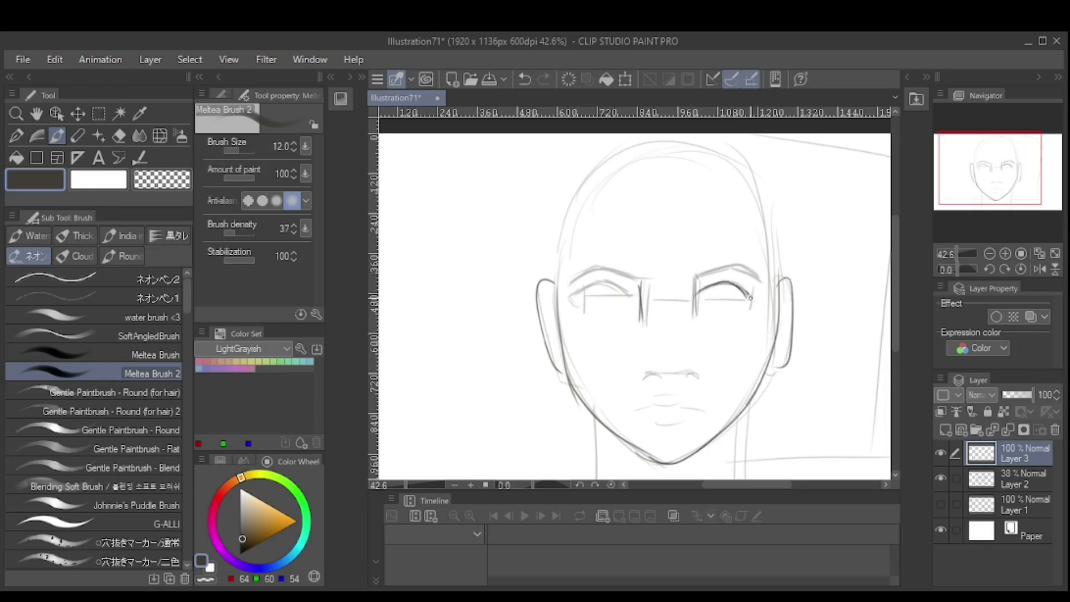
pyautogui.moveTo(635, 293)
pyautogui.mouseDown()
pyautogui.moveTo(575, 293)
pyautogui.moveTo(606, 281)
pyautogui.moveTo(575, 301)
pyautogui.mouseUp()
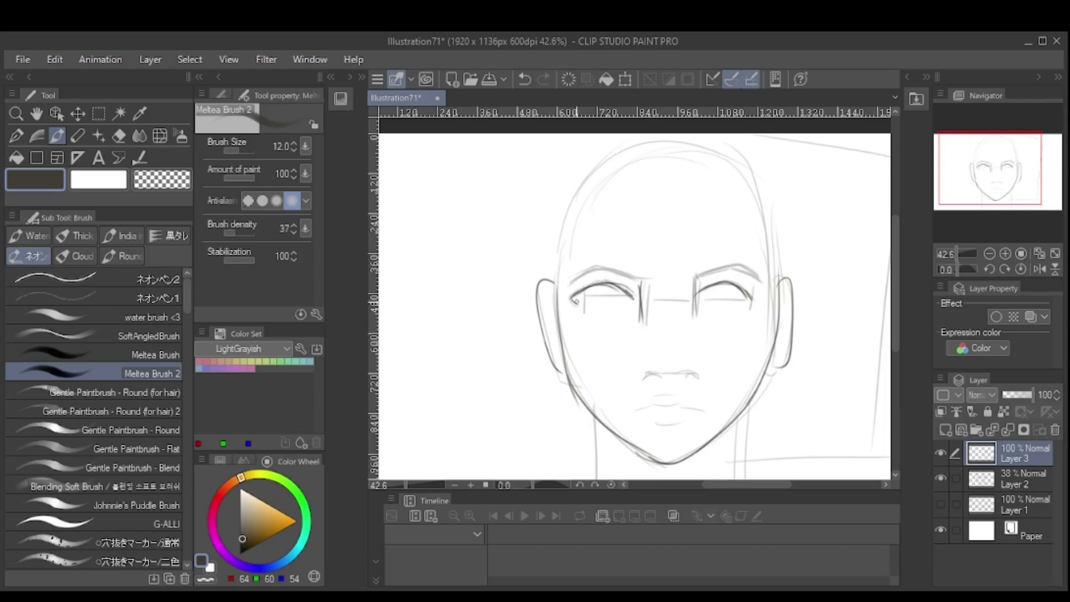
# - Draw thick, dark eyebrows above both eyes with a larger brush
pyautogui.press(']')
pyautogui.press(']')
pyautogui.moveTo(697, 277); pyautogui.dragTo(769, 272)
pyautogui.press(']')
pyautogui.press(']')
pyautogui.moveTo(627, 276)
pyautogui.mouseDown()
pyautogui.moveTo(594, 270)
pyautogui.moveTo(568, 280)
pyautogui.mouseUp()
# - Draw the irises and pupils in both eyes, undoing the stray lower eyelid stroke
pyautogui.press('[')
pyautogui.press('[')
pyautogui.moveTo(693, 294)
pyautogui.mouseDown()
pyautogui.moveTo(724, 283)
pyautogui.moveTo(753, 305)
pyautogui.mouseUp()
pyautogui.moveTo(751, 303)
pyautogui.mouseDown()
pyautogui.moveTo(716, 291)
pyautogui.moveTo(720, 307)
pyautogui.moveTo(740, 303)
pyautogui.moveTo(733, 295)
pyautogui.moveTo(723, 306)
pyautogui.mouseUp()
pyautogui.hotkey('ctrl', 'z')
pyautogui.press(']')
pyautogui.moveTo(609, 284)
pyautogui.mouseDown()
pyautogui.moveTo(605, 304)
pyautogui.moveTo(623, 299)
pyautogui.mouseUp()
pyautogui.moveTo(615, 291); pyautogui.dragTo(577, 390)
# - Strengthen the cheek and jaw contours and trace both sides of the neck with a smaller brush
pyautogui.press('[')
pyautogui.moveTo(557, 312); pyautogui.dragTo(613, 429)
pyautogui.moveTo(579, 384); pyautogui.dragTo(640, 454)
pyautogui.press('[')
pyautogui.press('[')
pyautogui.moveTo(590, 418); pyautogui.dragTo(599, 479)
pyautogui.moveTo(739, 401); pyautogui.dragTo(747, 479)
pyautogui.moveTo(561, 318)
pyautogui.mouseDown()
pyautogui.moveTo(610, 149)
pyautogui.moveTo(739, 146)
pyautogui.moveTo(767, 316)
pyautogui.moveTo(724, 428)
pyautogui.mouseUp()
# - Set the brush size to 25
pyautogui.press(']')
pyautogui.press(']')
pyautogui.press(']')
pyautogui.press(']')
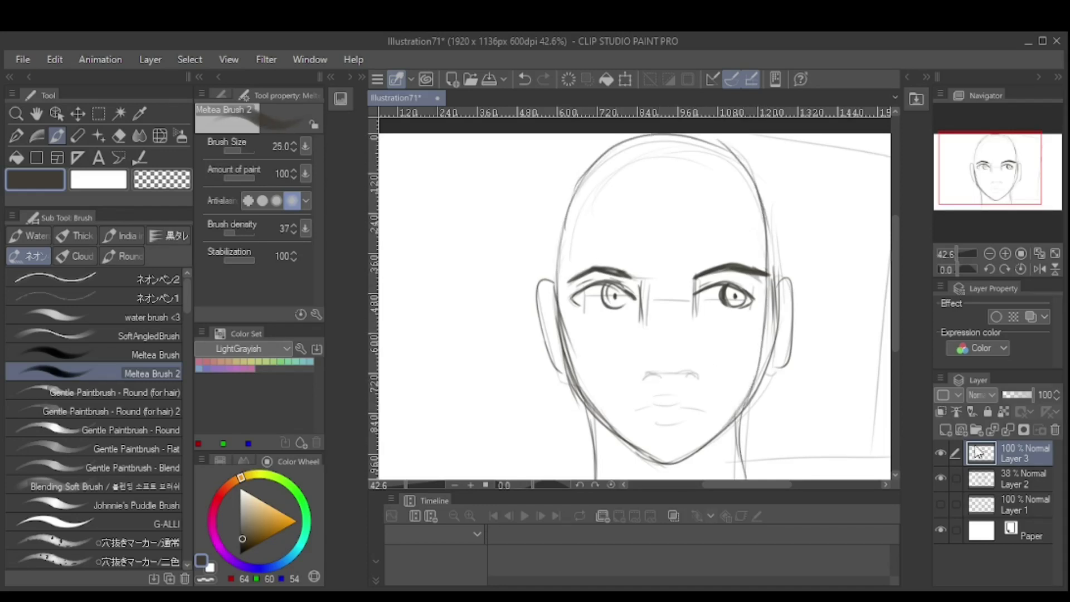
# - Lower the opacity of Layer 2 to 3% and make Layer 3 active again
pyautogui.click(1010, 478)
pyautogui.moveTo(1008, 393); pyautogui.dragTo(1004, 392)
pyautogui.click(1013, 448)
# - Set the brush size to 10 and draw the curved base of the nose with both nostrils
pyautogui.press('[')
pyautogui.press('[')
pyautogui.press('[')
pyautogui.press('[')
pyautogui.press('[')
pyautogui.moveTo(658, 372); pyautogui.dragTo(669, 380)
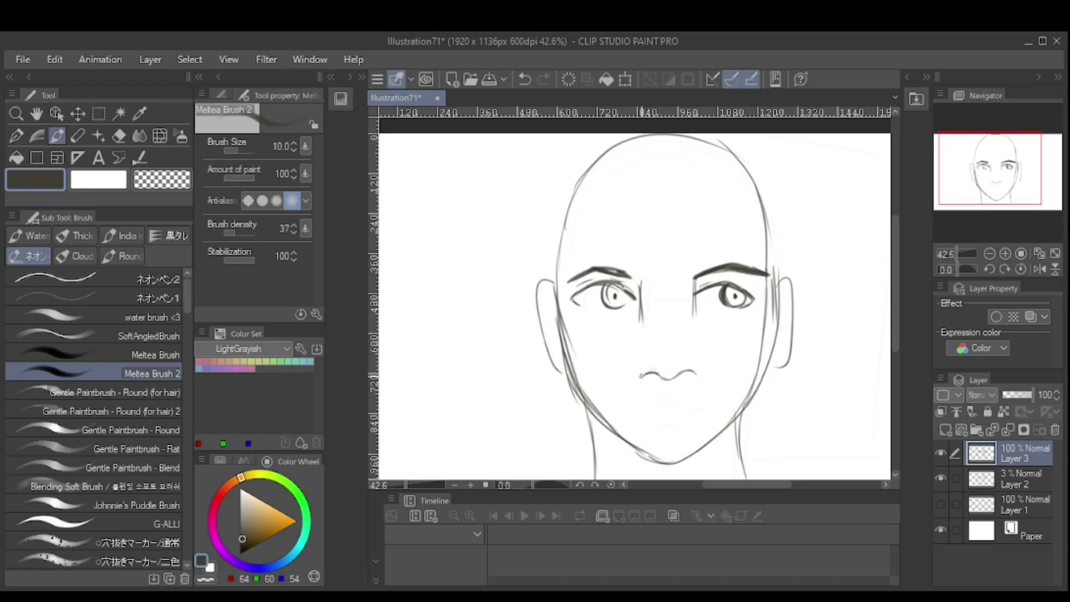
pyautogui.moveTo(693, 371)
pyautogui.mouseDown()
pyautogui.moveTo(634, 375)
pyautogui.moveTo(701, 368)
pyautogui.mouseUp()
# - Draw a vertical proportion line beside the head with short horizontal marks dividing the face
pyautogui.moveTo(782, 150)
pyautogui.mouseDown()
pyautogui.moveTo(855, 153)
pyautogui.moveTo(851, 197)
pyautogui.mouseUp()
pyautogui.moveTo(838, 163); pyautogui.dragTo(840, 479)
pyautogui.moveTo(815, 323); pyautogui.dragTo(857, 322)
pyautogui.moveTo(808, 226); pyautogui.dragTo(853, 225)
# - Draw the mouth's lip lines and redo the nose as two small nostril marks with brush size 8
pyautogui.moveTo(662, 417); pyautogui.dragTo(703, 411)
pyautogui.moveTo(655, 424); pyautogui.dragTo(686, 422)
pyautogui.moveTo(693, 383)
pyautogui.mouseDown()
pyautogui.moveTo(633, 372)
pyautogui.moveTo(655, 373)
pyautogui.mouseUp()
pyautogui.hotkey('ctrl', 'z')
pyautogui.press('[')
pyautogui.press('[')
pyautogui.press('[')
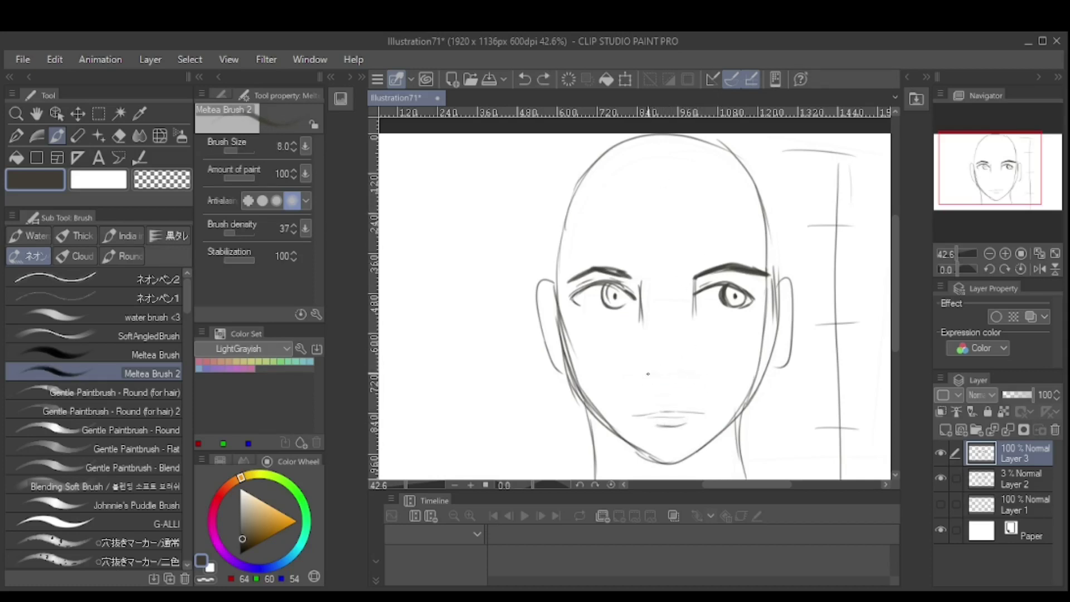
# - Reinforce the cheek and cranium contours of the head with brush size 12
pyautogui.press(']')
pyautogui.press(']')
pyautogui.moveTo(556, 304); pyautogui.dragTo(592, 409)
pyautogui.moveTo(566, 191)
pyautogui.mouseDown()
pyautogui.moveTo(602, 143)
pyautogui.moveTo(752, 195)
pyautogui.moveTo(771, 279)
pyautogui.moveTo(739, 329)
pyautogui.mouseUp()
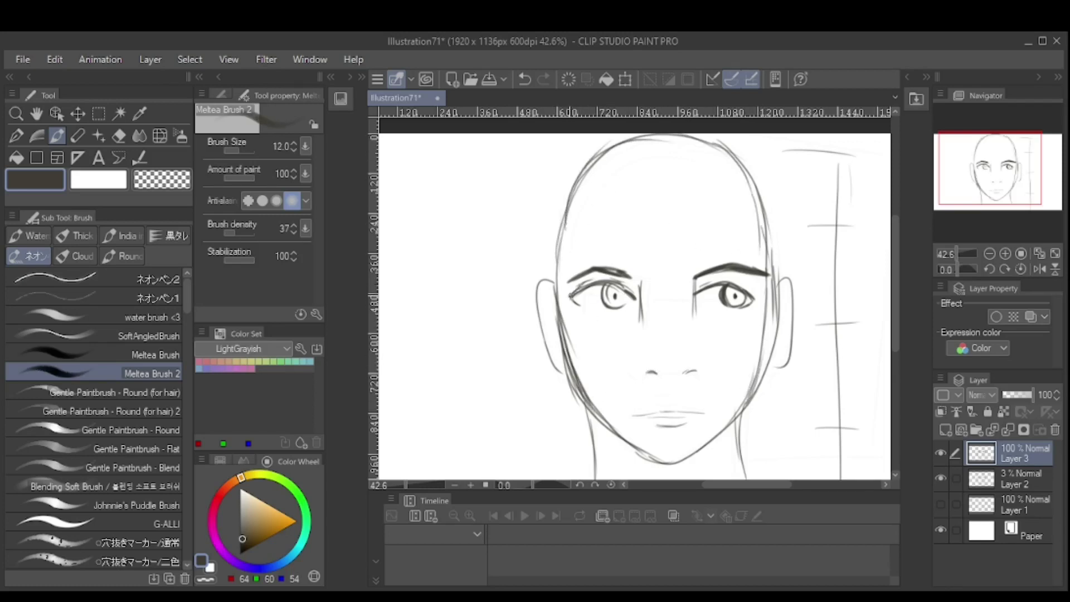
# - Darken the details of the eyes using brush sizes 20 and 15
pyautogui.press(']')
pyautogui.press(']')
pyautogui.press(']')
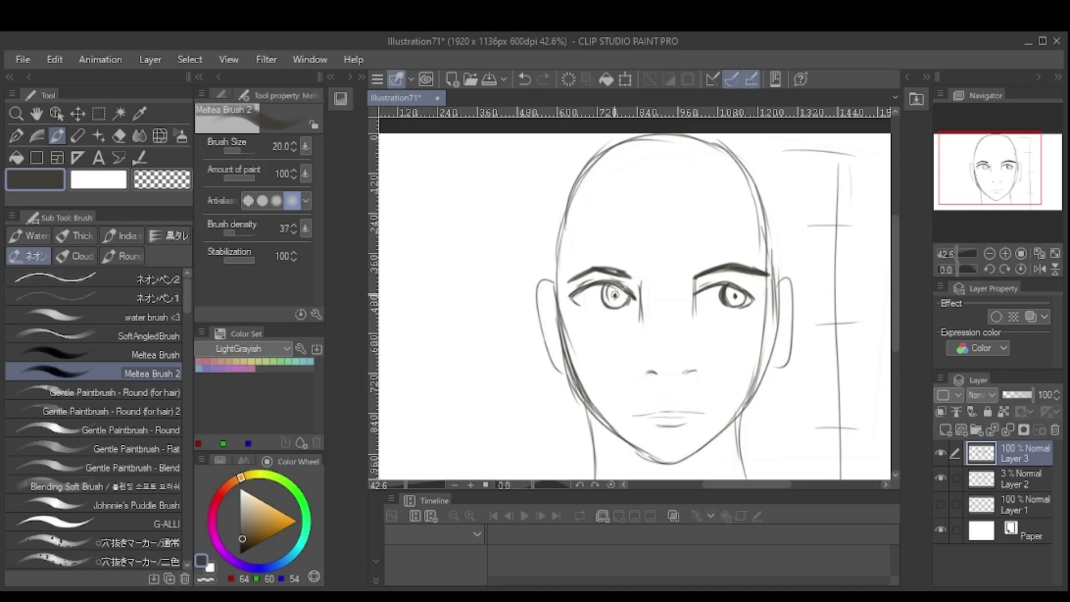
pyautogui.press('[')
pyautogui.press('[')
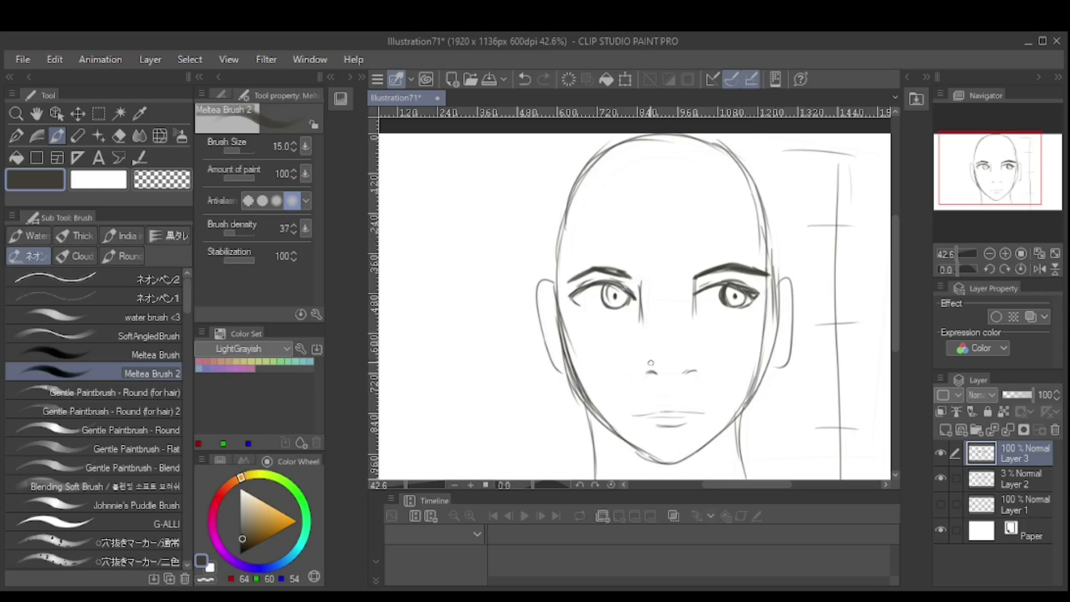
# - Check the whole face's symmetry by mirroring the canvas view horizontally and restoring it
pyautogui.moveTo(970, 254)
pyautogui.mouseDown()
pyautogui.moveTo(951, 252)
pyautogui.moveTo(965, 255)
pyautogui.mouseUp()
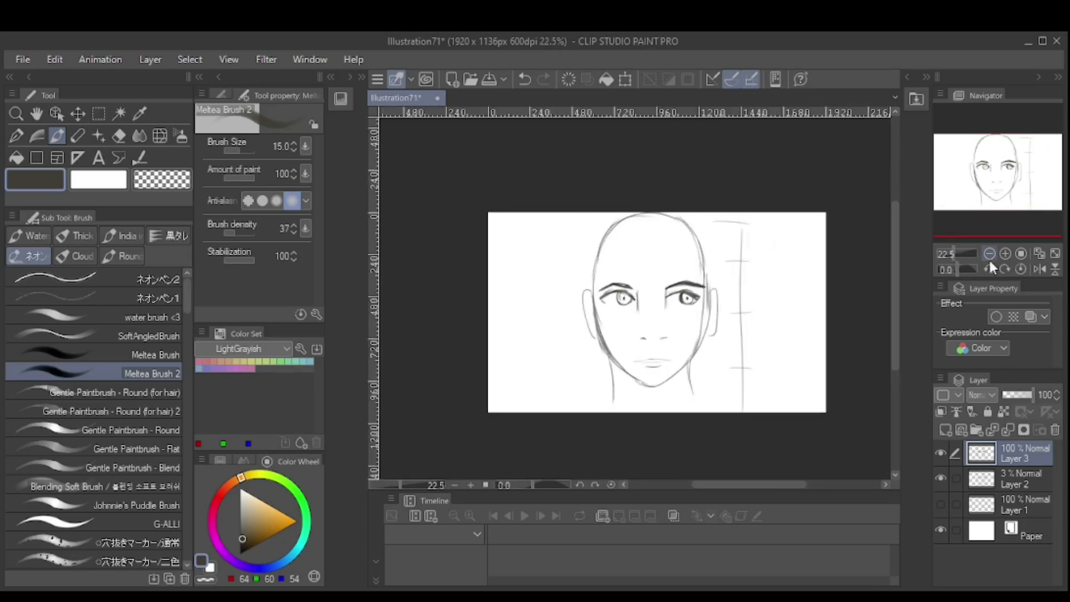
pyautogui.click(1037, 270)
pyautogui.click(1037, 270)
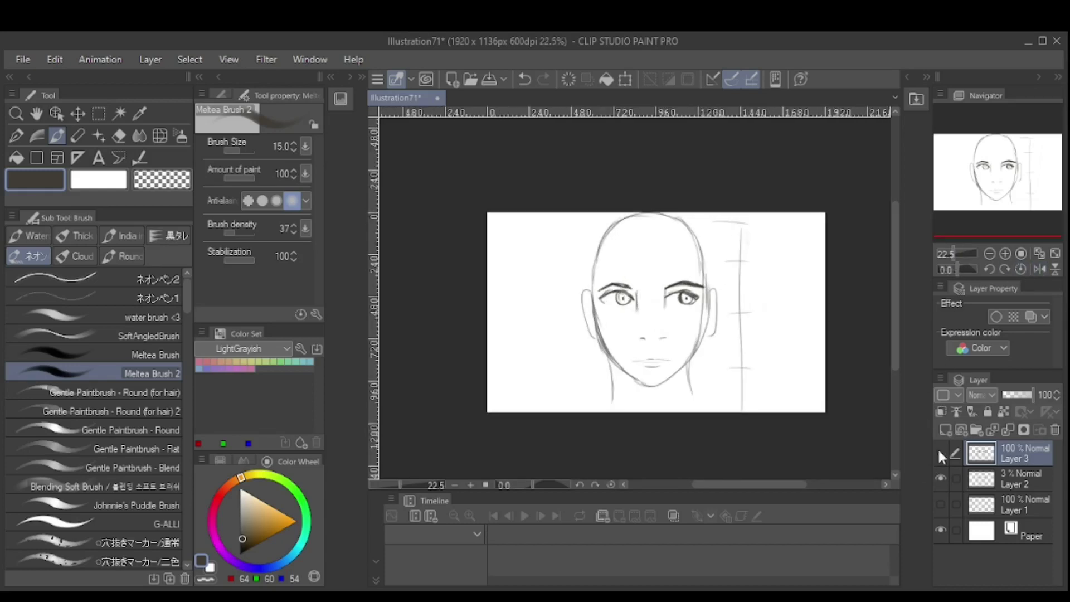
# - Hide Layers 2 and 3 and add an empty raster layer for a fresh drawing, undoing its first stroke
pyautogui.moveTo(941, 454); pyautogui.dragTo(940, 478)
pyautogui.click(944, 430)
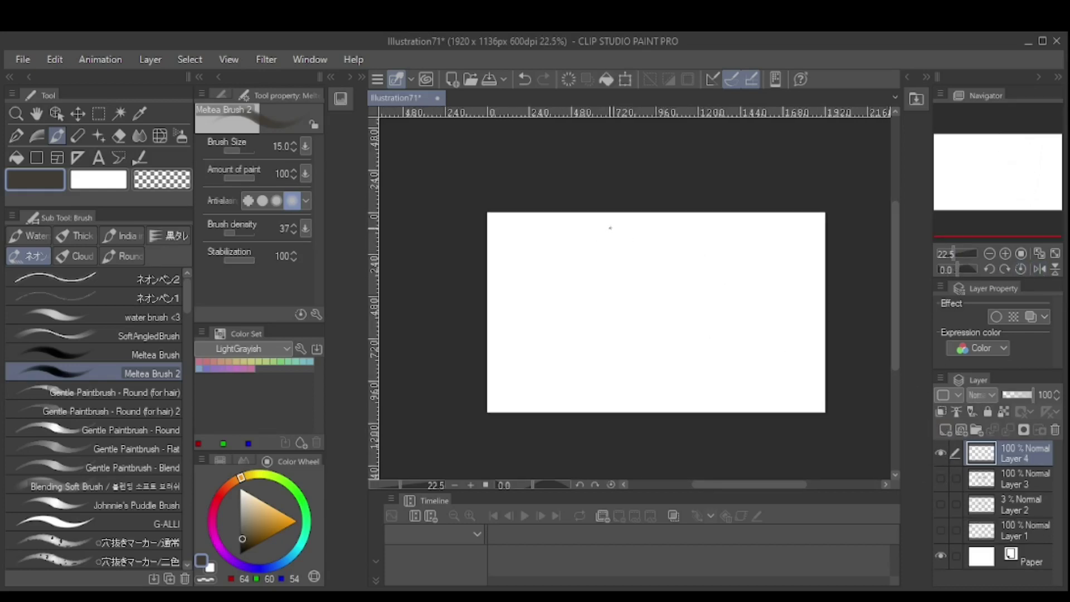
pyautogui.hotkey('ctrl', 'z')
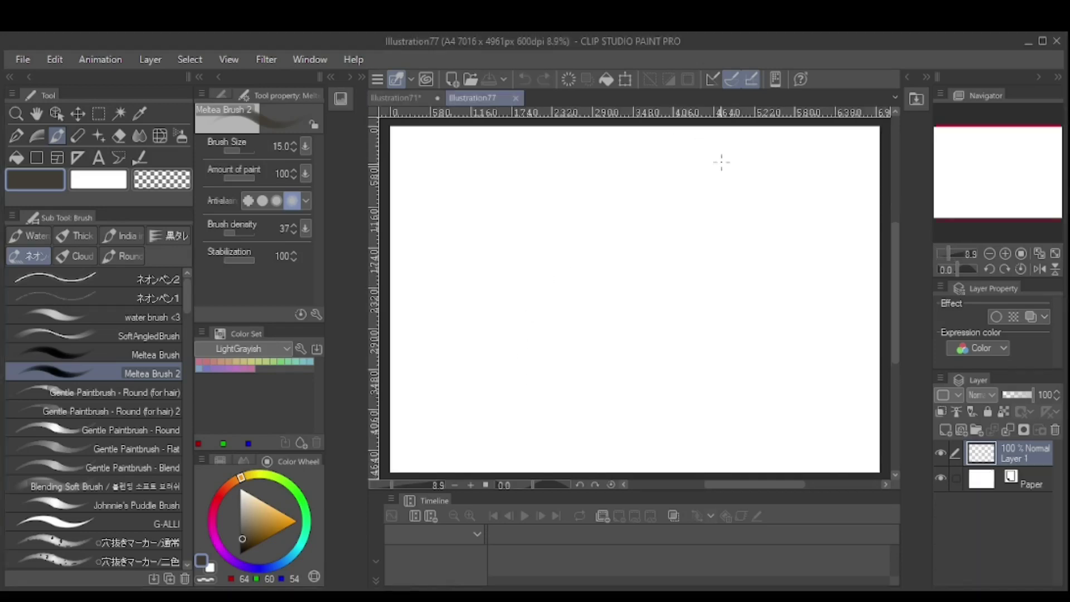
# - Create a new A4 portrait illustration canvas of 4961 x 7016 px at 600 dpi
pyautogui.moveTo(946, 250); pyautogui.dragTo(942, 252)
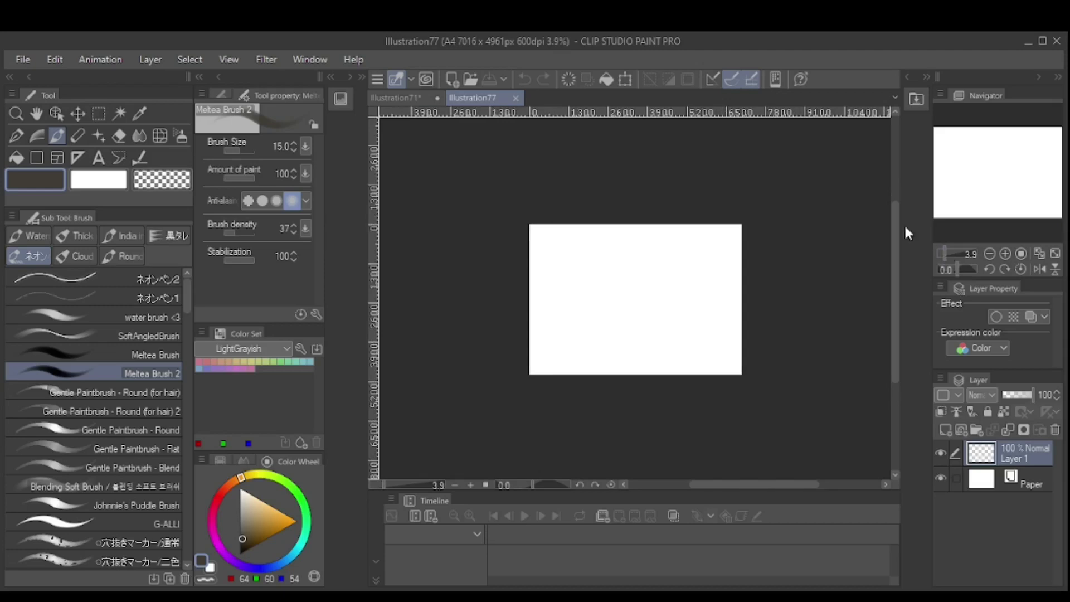
pyautogui.click(468, 80)
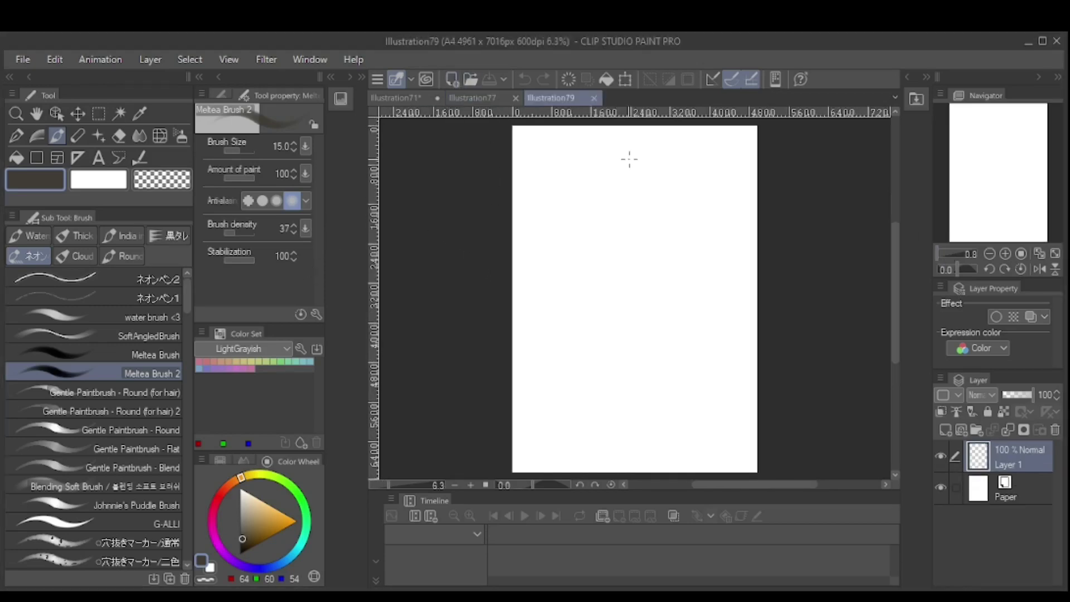
pyautogui.moveTo(950, 254); pyautogui.dragTo(948, 256)
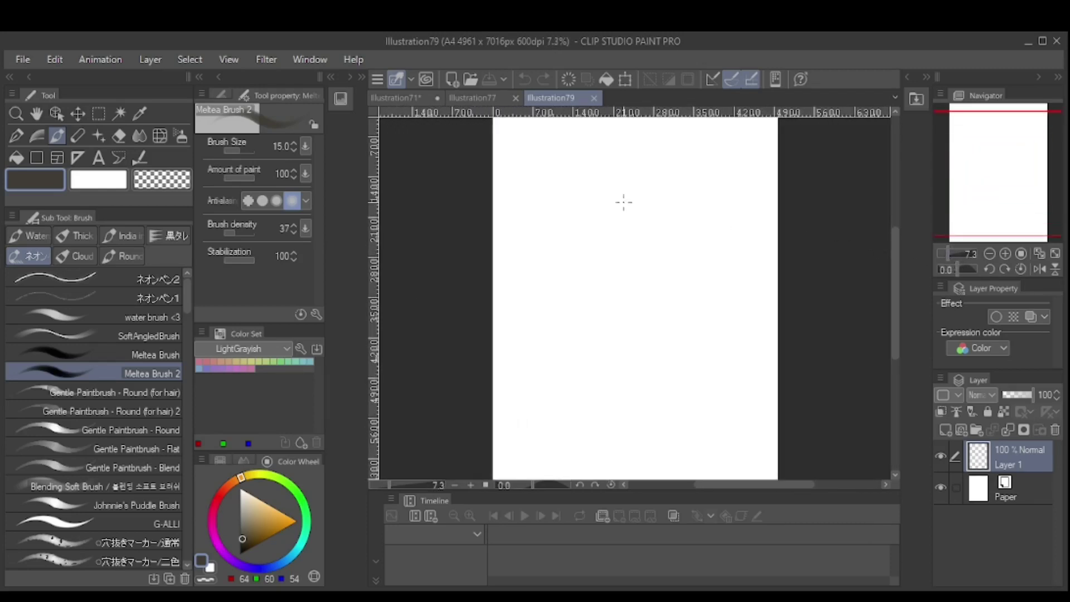
# - Increase the brush size to 50 and sketch the curved top of a head in the upper part of the page
pyautogui.press(']')
pyautogui.press(']')
pyautogui.press(']')
pyautogui.press(']')
pyautogui.moveTo(574, 191)
pyautogui.mouseDown()
pyautogui.moveTo(632, 142)
pyautogui.moveTo(688, 185)
pyautogui.mouseUp()
pyautogui.press(']')
pyautogui.press(']')
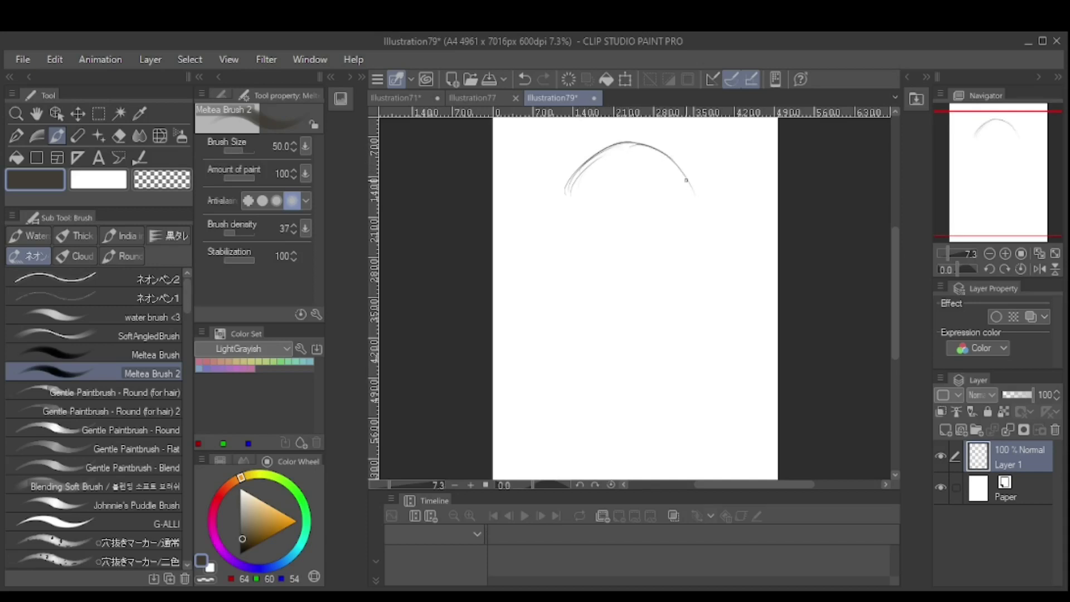
# - Sketch the rounded cranium, tapering jaw and chin, neck and sloping shoulders below the head's top curve
pyautogui.moveTo(561, 181)
pyautogui.mouseDown()
pyautogui.moveTo(547, 236)
pyautogui.moveTo(629, 316)
pyautogui.mouseUp()
pyautogui.moveTo(559, 210)
pyautogui.mouseDown()
pyautogui.moveTo(642, 144)
pyautogui.moveTo(700, 222)
pyautogui.moveTo(668, 311)
pyautogui.moveTo(618, 319)
pyautogui.mouseUp()
pyautogui.moveTo(639, 389)
pyautogui.mouseDown()
pyautogui.moveTo(695, 337)
pyautogui.moveTo(719, 255)
pyautogui.moveTo(698, 325)
pyautogui.mouseUp()
pyautogui.moveTo(547, 263)
pyautogui.mouseDown()
pyautogui.moveTo(560, 327)
pyautogui.moveTo(608, 380)
pyautogui.moveTo(585, 424)
pyautogui.mouseUp()
pyautogui.moveTo(690, 348); pyautogui.dragTo(698, 425)
pyautogui.moveTo(715, 376); pyautogui.dragTo(785, 397)
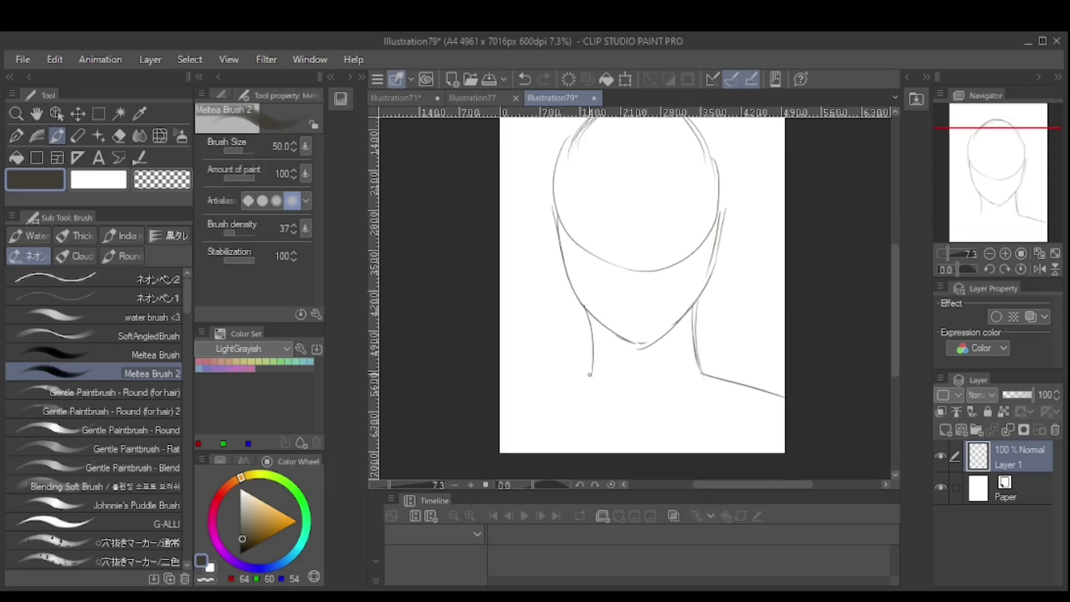
pyautogui.moveTo(590, 372); pyautogui.dragTo(516, 407)
# - Sketch an ear on each side of the head and restate the upper skull curve, undoing an unwanted stroke
pyautogui.moveTo(563, 262)
pyautogui.mouseDown()
pyautogui.moveTo(589, 158)
pyautogui.moveTo(666, 133)
pyautogui.moveTo(728, 233)
pyautogui.moveTo(730, 265)
pyautogui.mouseUp()
pyautogui.moveTo(557, 239); pyautogui.dragTo(567, 304)
pyautogui.moveTo(735, 246); pyautogui.dragTo(724, 307)
pyautogui.press(']')
pyautogui.press(']')
pyautogui.press(']')
pyautogui.hotkey('ctrl', 'z')
pyautogui.moveTo(567, 193); pyautogui.dragTo(649, 131)
pyautogui.moveTo(580, 167); pyautogui.dragTo(672, 133)
# - Draw both eyes with curved upper lids and dark irises, alternating between the drawing colour and transparent
pyautogui.moveTo(682, 250)
pyautogui.mouseDown()
pyautogui.moveTo(712, 240)
pyautogui.moveTo(718, 255)
pyautogui.mouseUp()
pyautogui.moveTo(582, 258)
pyautogui.mouseDown()
pyautogui.moveTo(711, 251)
pyautogui.moveTo(691, 251)
pyautogui.moveTo(699, 259)
pyautogui.moveTo(679, 249)
pyautogui.mouseUp()
pyautogui.press(']')
pyautogui.press(']')
pyautogui.press(']')
pyautogui.press(']')
pyautogui.press(']')
pyautogui.press(']')
pyautogui.press('c')
pyautogui.press('[')
pyautogui.press('[')
pyautogui.press('c')
pyautogui.moveTo(606, 251)
pyautogui.mouseDown()
pyautogui.moveTo(615, 259)
pyautogui.moveTo(601, 250)
pyautogui.moveTo(694, 235)
pyautogui.mouseUp()
# - Draw an arched eyebrow above each eye with a brush size of 100
pyautogui.press('[')
pyautogui.press('[')
pyautogui.press('[')
pyautogui.press('[')
pyautogui.press('[')
pyautogui.press(']')
pyautogui.press(']')
pyautogui.press(']')
pyautogui.moveTo(664, 222); pyautogui.dragTo(715, 227)
pyautogui.moveTo(577, 230)
pyautogui.mouseDown()
pyautogui.moveTo(627, 229)
pyautogui.moveTo(597, 222)
pyautogui.mouseUp()
pyautogui.moveTo(662, 226); pyautogui.dragTo(713, 226)
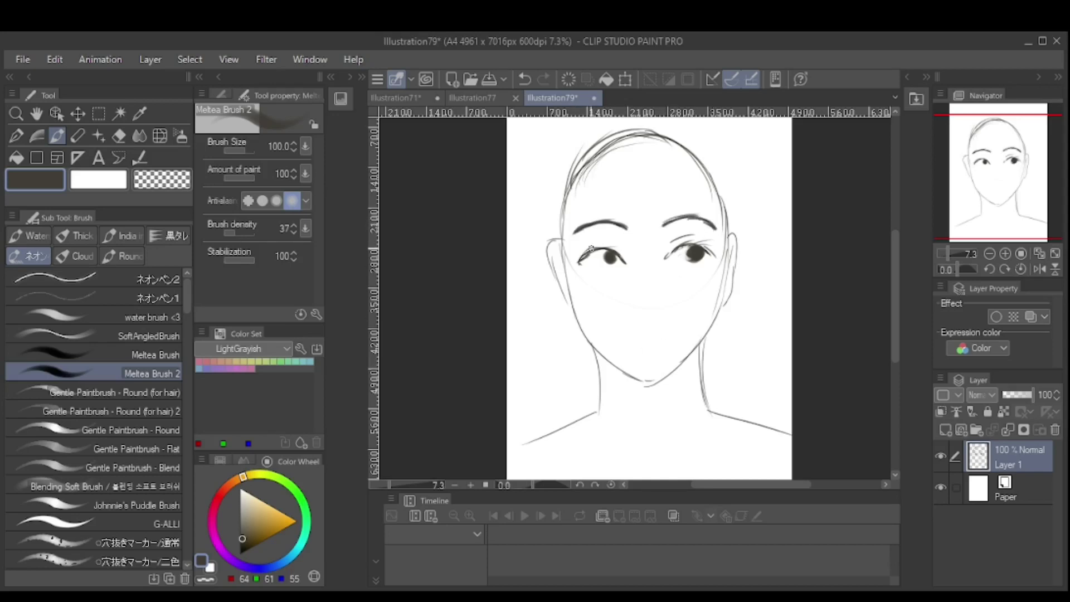
# - Strengthen the left eye's upper lid, reduce the brush size to 70 and undo the last stroke
pyautogui.moveTo(578, 262); pyautogui.dragTo(625, 260)
pyautogui.press('[')
pyautogui.press('[')
pyautogui.hotkey('ctrl', 'z')
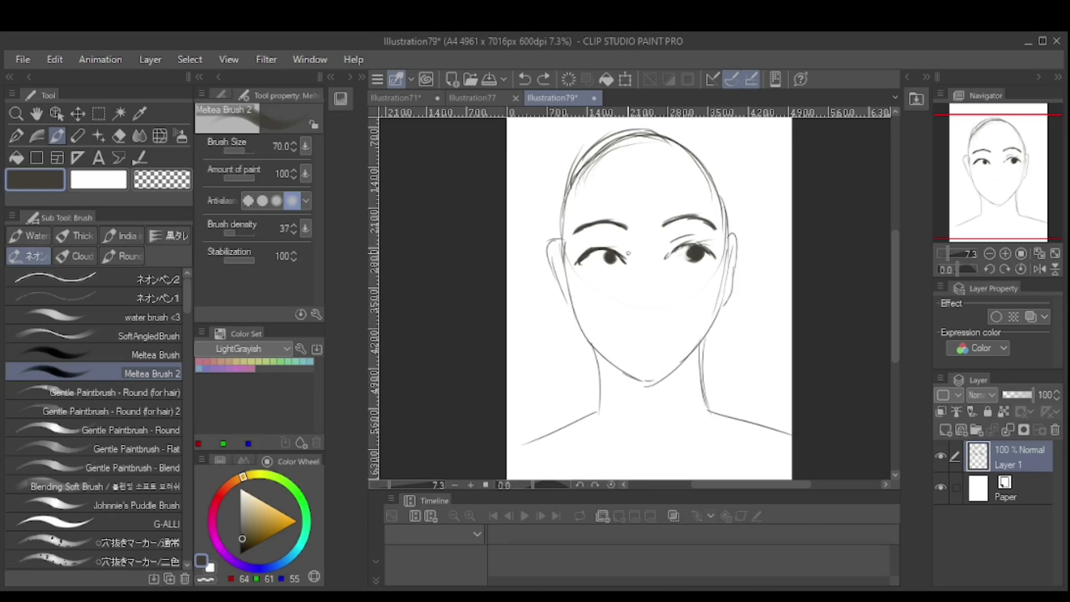
# - Sketch a wedge-shaped nose between the eyes and, with brush size 50, a straight mouth line beneath it
pyautogui.moveTo(640, 251)
pyautogui.mouseDown()
pyautogui.moveTo(619, 330)
pyautogui.moveTo(661, 323)
pyautogui.mouseUp()
pyautogui.moveTo(654, 252); pyautogui.dragTo(674, 323)
pyautogui.press('[')
pyautogui.press('[')
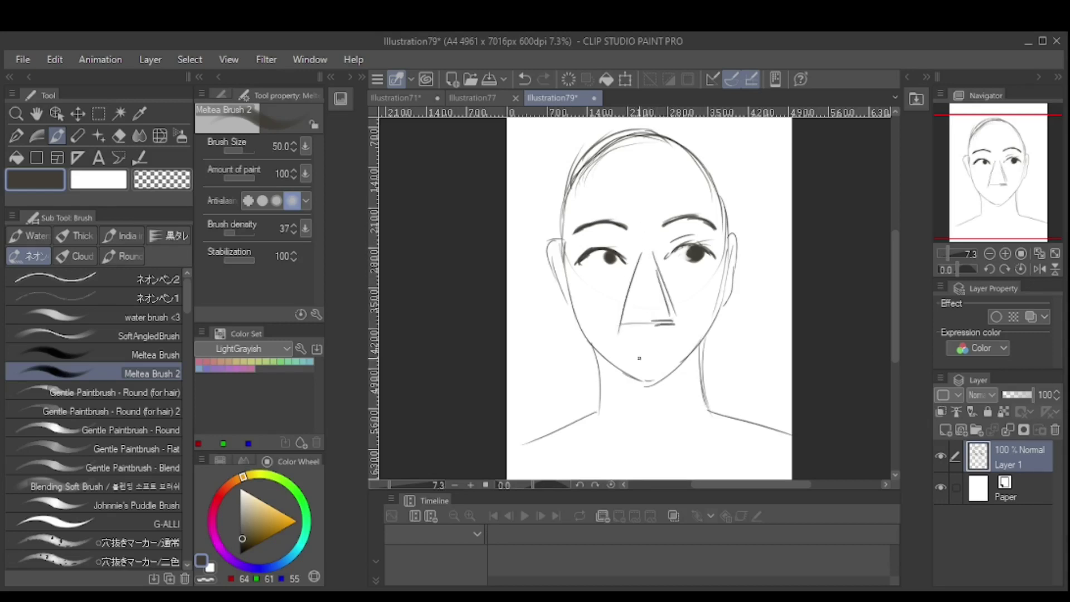
pyautogui.moveTo(613, 342); pyautogui.dragTo(667, 335)
# - Build the nose tip and nostrils from three small circles, ending with a brush size of 30
pyautogui.press(']')
pyautogui.press(']')
pyautogui.press(']')
pyautogui.press(']')
pyautogui.press(']')
pyautogui.press(']')
pyautogui.press(']')
pyautogui.press(']')
pyautogui.press(']')
pyautogui.press('[')
pyautogui.press('[')
pyautogui.press('[')
pyautogui.press('[')
pyautogui.press('[')
pyautogui.press('[')
pyautogui.moveTo(947, 253); pyautogui.dragTo(949, 253)
pyautogui.moveTo(616, 323)
pyautogui.mouseDown()
pyautogui.moveTo(683, 310)
pyautogui.moveTo(626, 319)
pyautogui.mouseUp()
pyautogui.press('[')
pyautogui.press('[')
pyautogui.press('[')
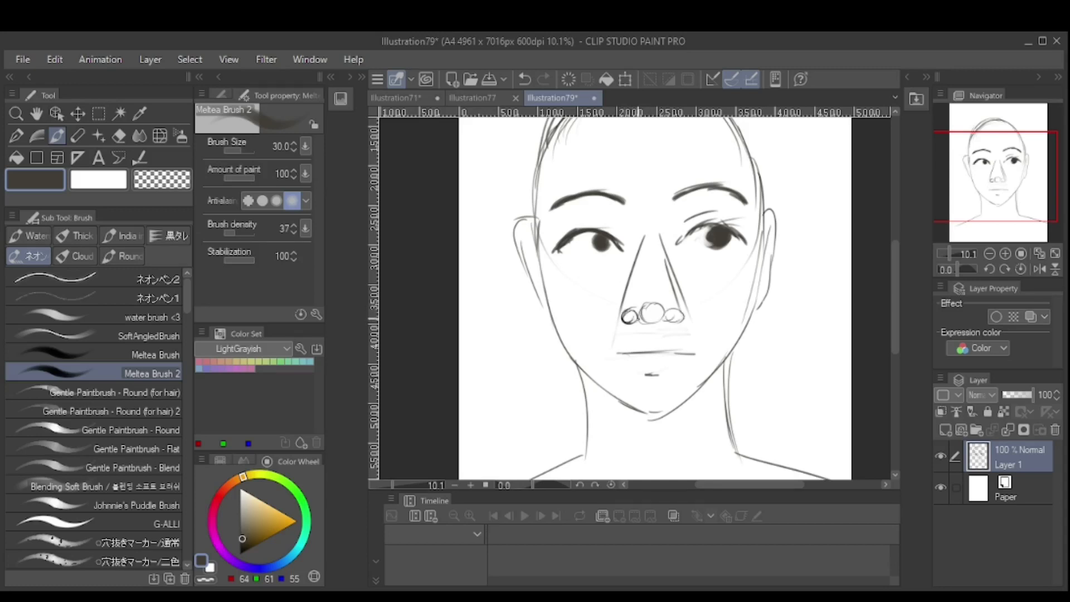
# - Fade the nose's slanted side guide lines, define the nostril wings and set the brush size to 80
pyautogui.press(']')
pyautogui.press(']')
pyautogui.press(']')
pyautogui.moveTo(679, 239)
pyautogui.mouseDown()
pyautogui.moveTo(640, 232)
pyautogui.moveTo(632, 313)
pyautogui.moveTo(678, 286)
pyautogui.mouseUp()
pyautogui.press('[')
pyautogui.press('[')
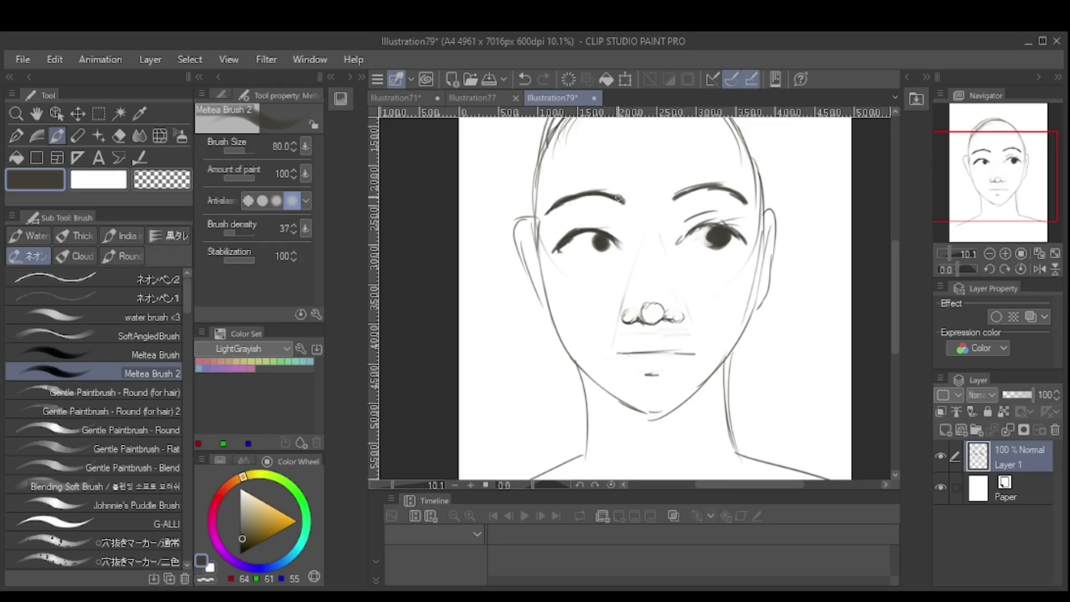
# - Darken the right cheek, chin and neck contours, then reduce the brush size to 70
pyautogui.moveTo(761, 212)
pyautogui.mouseDown()
pyautogui.moveTo(749, 304)
pyautogui.moveTo(725, 362)
pyautogui.mouseUp()
pyautogui.moveTo(655, 415); pyautogui.dragTo(719, 370)
pyautogui.moveTo(583, 366); pyautogui.dragTo(574, 480)
pyautogui.press('[')
pyautogui.moveTo(603, 169); pyautogui.dragTo(613, 221)
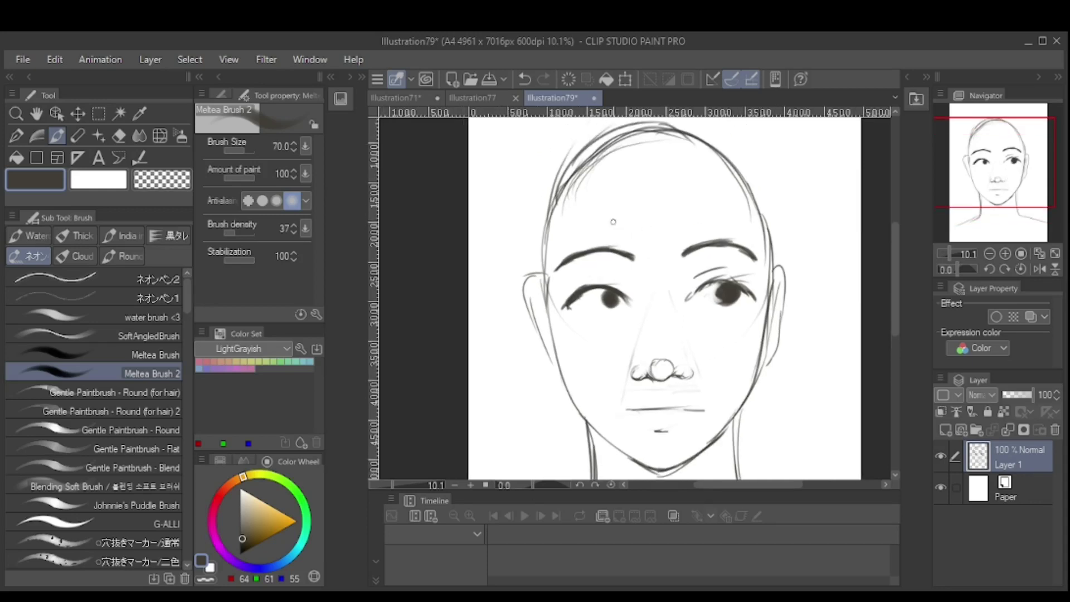
# - Rework the skull's outer contour on both sides, undoing the unwanted strokes
pyautogui.moveTo(714, 128); pyautogui.dragTo(764, 218)
pyautogui.moveTo(613, 178)
pyautogui.mouseDown()
pyautogui.moveTo(560, 234)
pyautogui.moveTo(551, 335)
pyautogui.mouseUp()
pyautogui.hotkey('ctrl', 'z')
pyautogui.hotkey('ctrl', 'z')
pyautogui.press(']')
pyautogui.hotkey('ctrl', 'z')
pyautogui.hotkey('ctrl', 'z')
pyautogui.press('[')
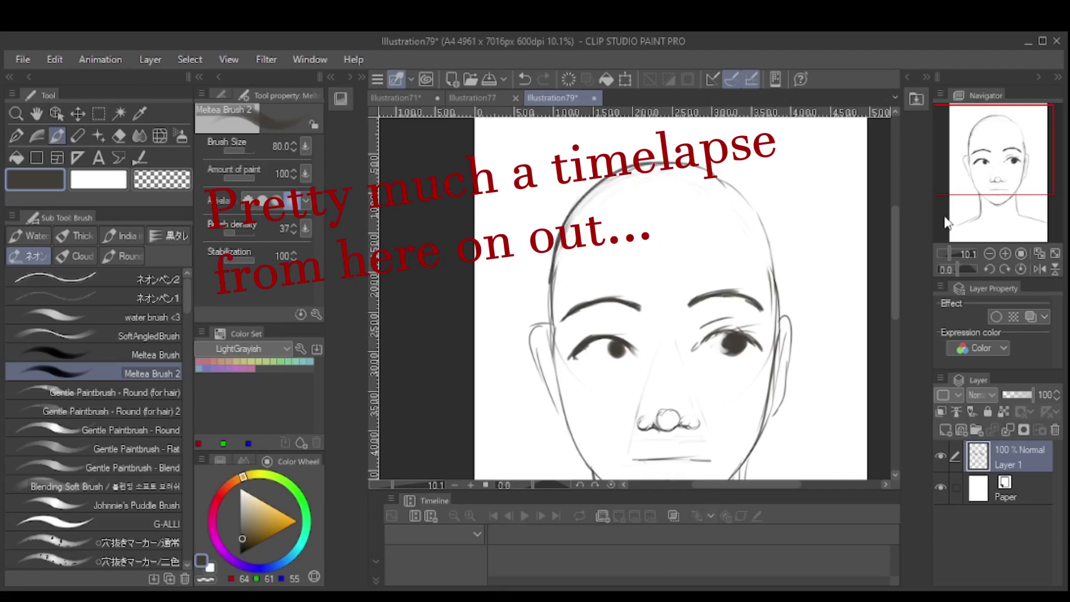
# - Darken the left eye's iris into a solid round shape and set the brush size to 80
pyautogui.scroll(-3, 936, 194)
pyautogui.scroll(5, 948, 253)
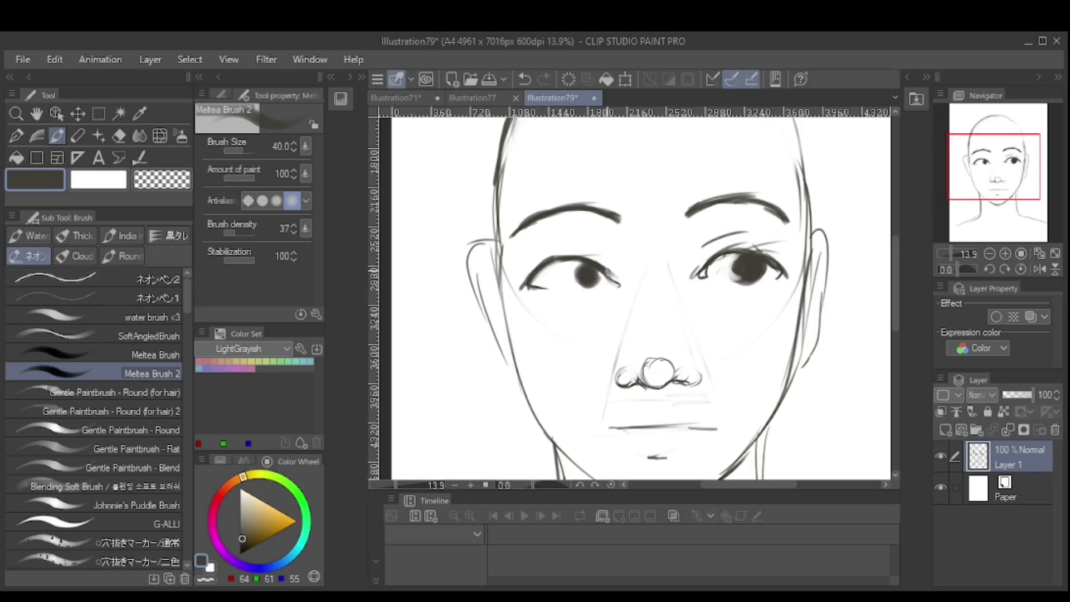
pyautogui.scroll(-4, 941, 249)
pyautogui.scroll(7, 624, 264)
pyautogui.press(']')
pyautogui.press(']')
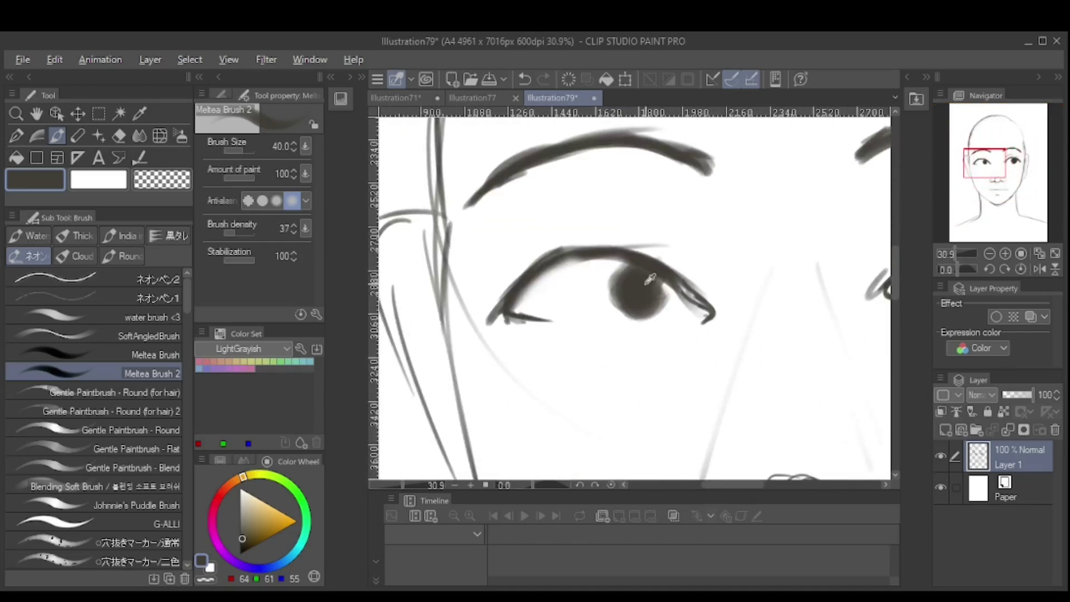
pyautogui.moveTo(624, 264)
pyautogui.mouseDown()
pyautogui.moveTo(649, 301)
pyautogui.moveTo(635, 293)
pyautogui.mouseUp()
pyautogui.scroll(-3, 950, 250)
pyautogui.press(']')
pyautogui.press(']')
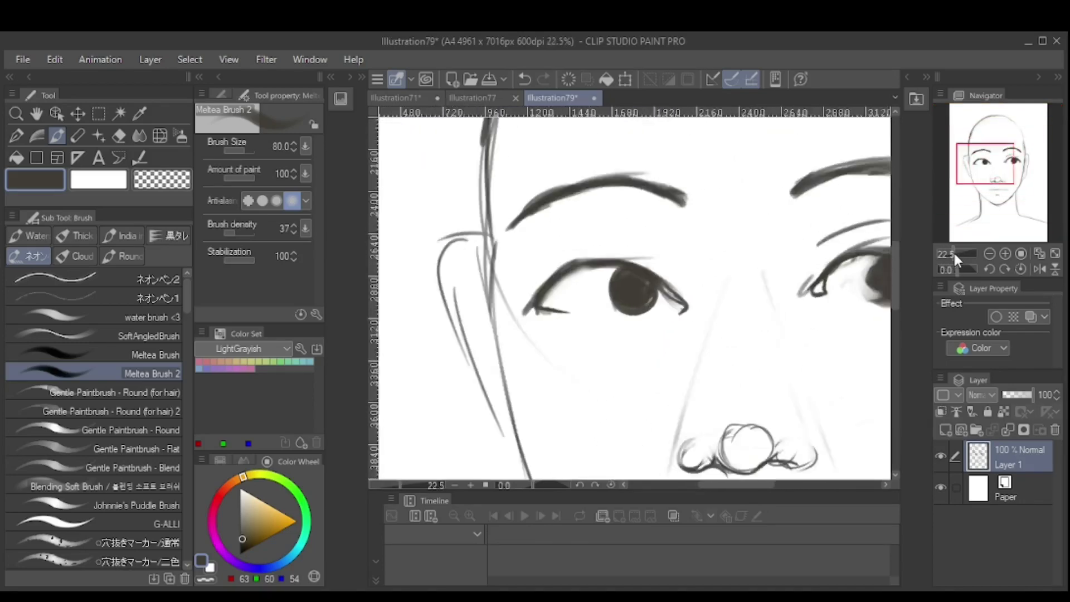
# - Outline the left eye's lower lid and upper crease with a brush size of 25
pyautogui.scroll(1, 635, 295)
pyautogui.press('[')
pyautogui.press('[')
pyautogui.press('[')
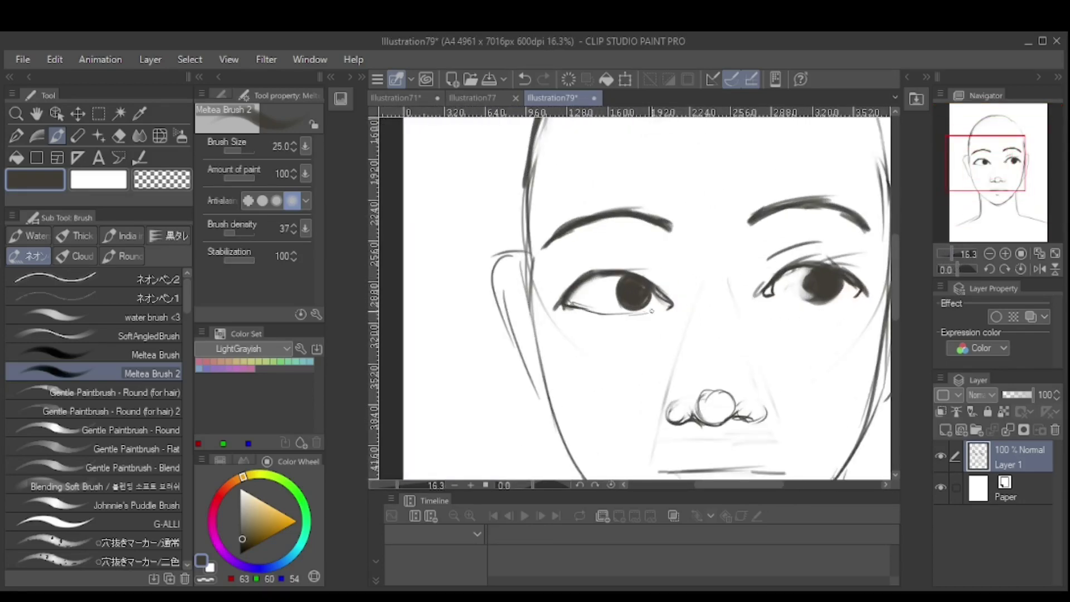
pyautogui.moveTo(949, 254)
pyautogui.mouseDown()
pyautogui.moveTo(962, 255)
pyautogui.moveTo(944, 249)
pyautogui.mouseUp()
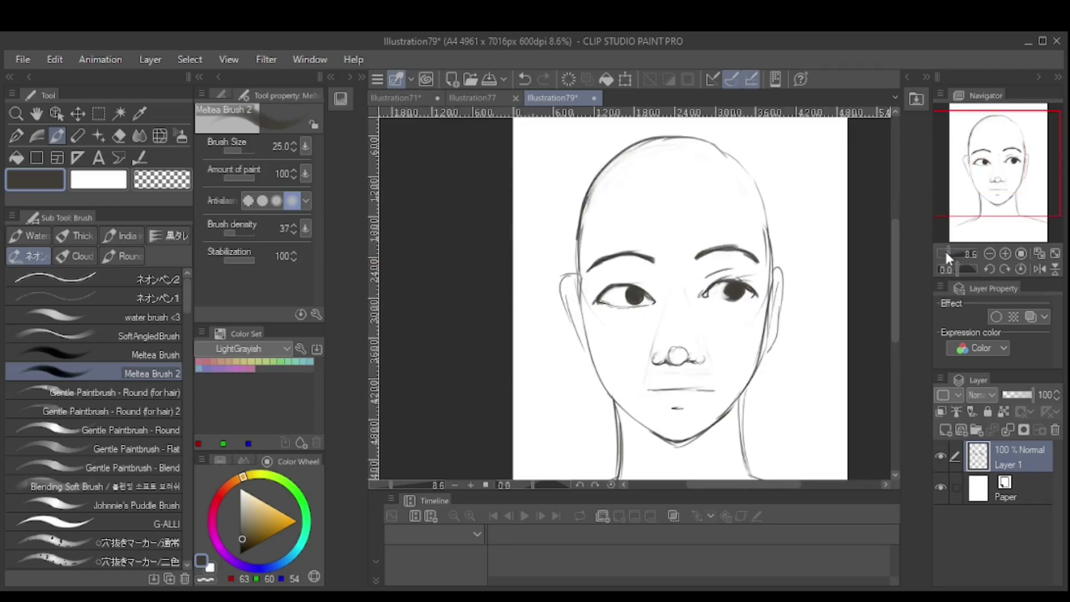
pyautogui.scroll(3, 942, 245)
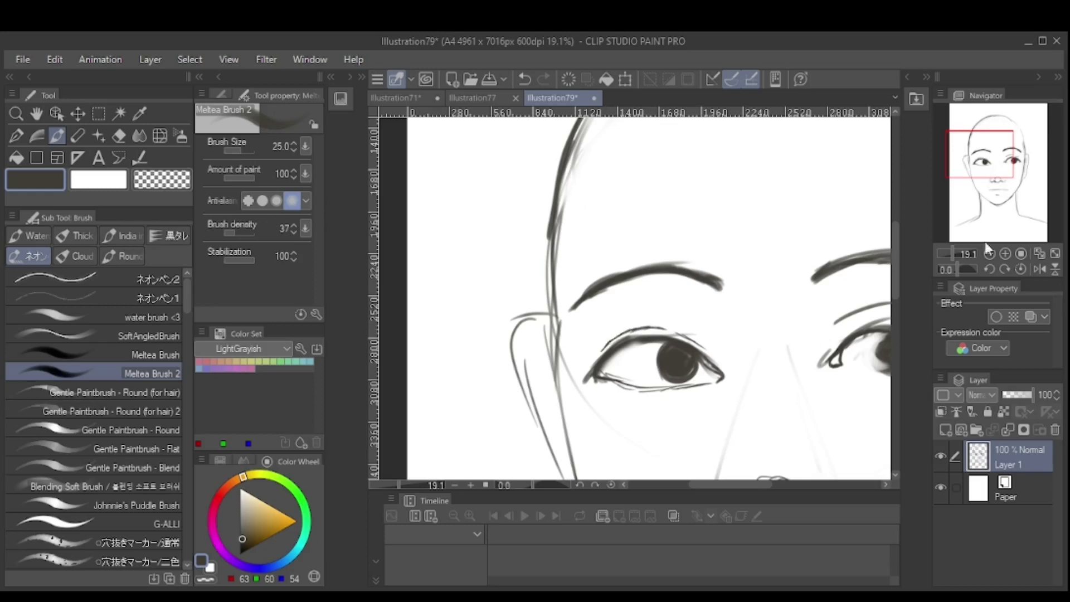
pyautogui.moveTo(986, 246); pyautogui.dragTo(986, 252)
# - Darken the left side of the face from the ear down the cheek with a brush size of 40
pyautogui.press('c')
pyautogui.press(']')
pyautogui.press(']')
pyautogui.press('c')
pyautogui.moveTo(554, 324); pyautogui.dragTo(578, 457)
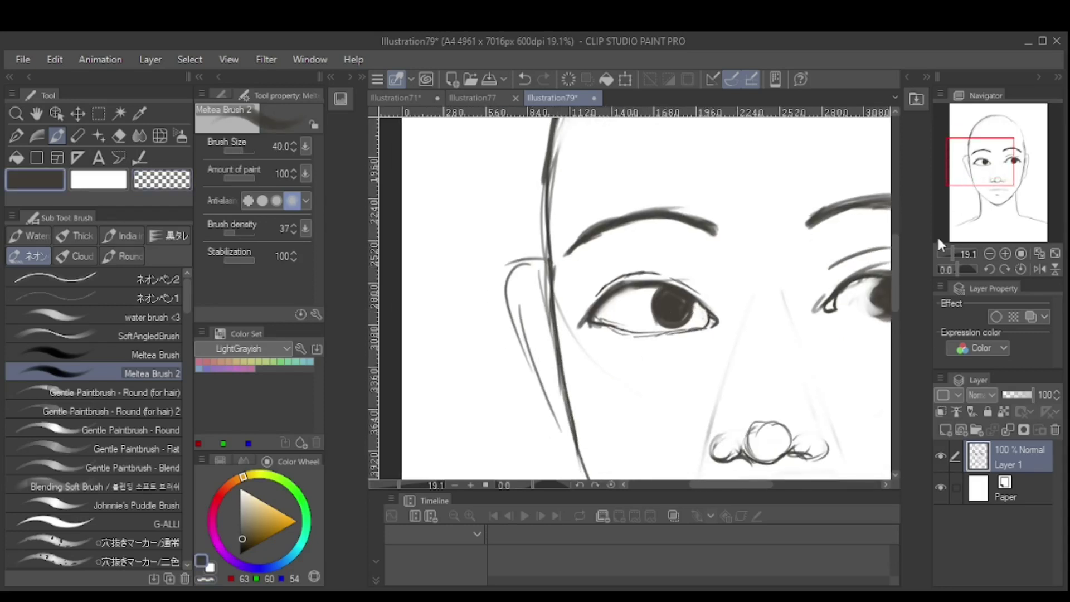
# - Refine the shape of the left eyebrow with broader strokes along its arch
pyautogui.scroll(1, 734, 223)
pyautogui.moveTo(730, 211); pyautogui.dragTo(594, 207)
pyautogui.moveTo(674, 189)
pyautogui.mouseDown()
pyautogui.moveTo(548, 246)
pyautogui.moveTo(735, 220)
pyautogui.mouseUp()
# - Shade the hollow under the lower lip, strengthen the mouth line and outline the upper lip
pyautogui.scroll(-2, 1006, 180)
pyautogui.moveTo(1005, 180); pyautogui.dragTo(1009, 204)
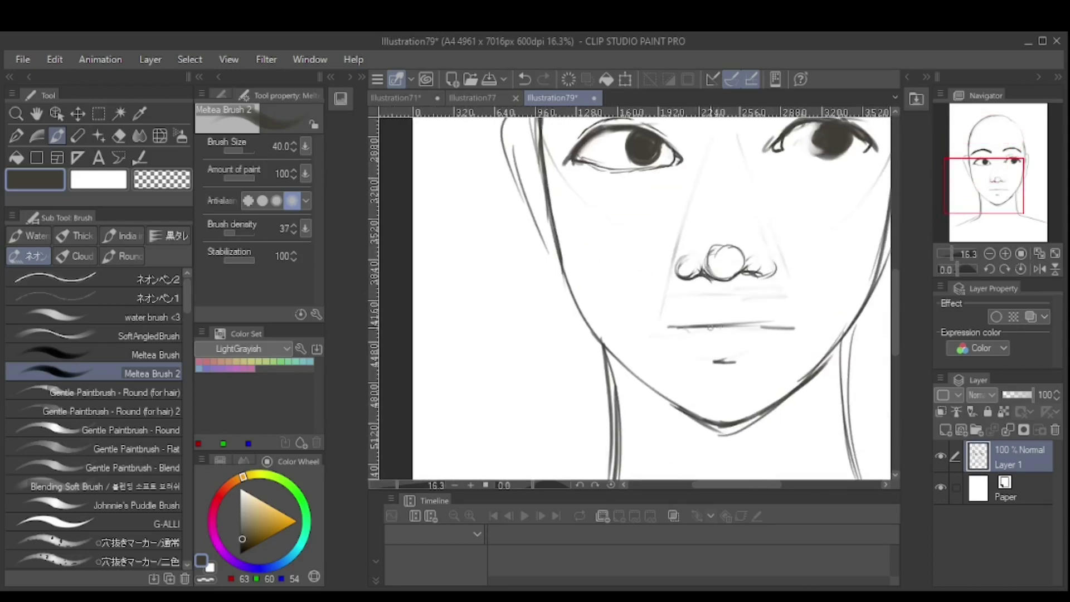
pyautogui.moveTo(705, 361)
pyautogui.mouseDown()
pyautogui.moveTo(747, 362)
pyautogui.moveTo(737, 375)
pyautogui.mouseUp()
pyautogui.moveTo(655, 334); pyautogui.dragTo(740, 328)
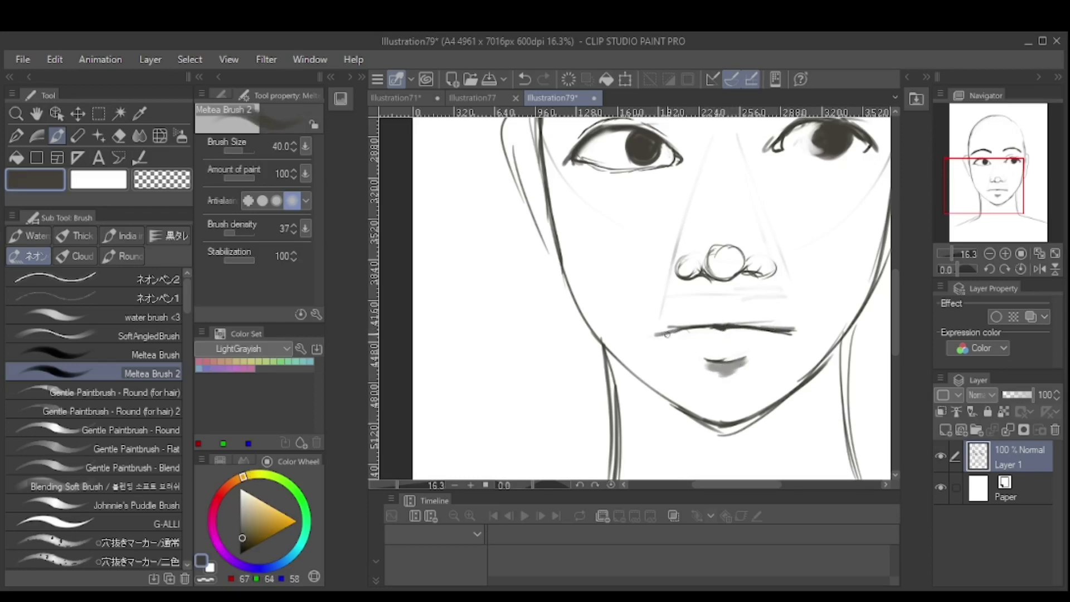
pyautogui.moveTo(724, 312)
pyautogui.mouseDown()
pyautogui.moveTo(699, 311)
pyautogui.moveTo(742, 312)
pyautogui.mouseUp()
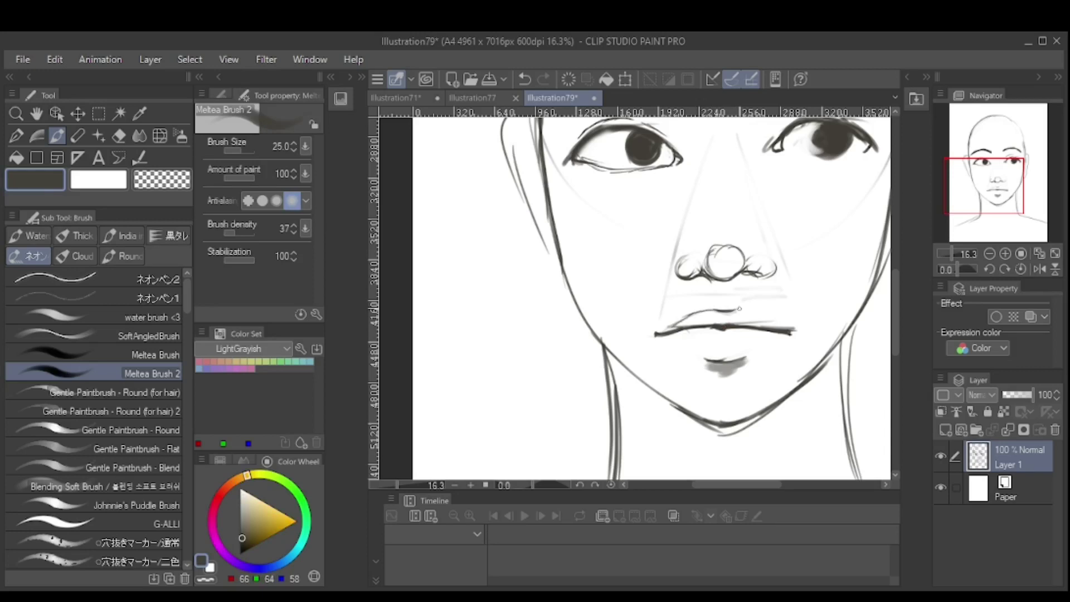
# - Shade the upper and lower lips with greys sampled from the drawing, then sample the dark line colour again
pyautogui.keyDown('alt'); pyautogui.click(670, 323); pyautogui.keyUp('alt')
pyautogui.moveTo(663, 329)
pyautogui.mouseDown()
pyautogui.moveTo(704, 312)
pyautogui.moveTo(789, 323)
pyautogui.moveTo(680, 318)
pyautogui.moveTo(657, 330)
pyautogui.moveTo(752, 356)
pyautogui.mouseUp()
pyautogui.keyDown('alt'); pyautogui.click(691, 348); pyautogui.keyUp('alt')
pyautogui.moveTo(680, 352); pyautogui.dragTo(757, 348)
pyautogui.moveTo(958, 254); pyautogui.dragTo(951, 253)
pyautogui.moveTo(679, 344)
pyautogui.mouseDown()
pyautogui.moveTo(732, 340)
pyautogui.moveTo(739, 329)
pyautogui.moveTo(685, 336)
pyautogui.moveTo(752, 340)
pyautogui.mouseUp()
pyautogui.keyDown('alt'); pyautogui.click(696, 356); pyautogui.keyUp('alt')
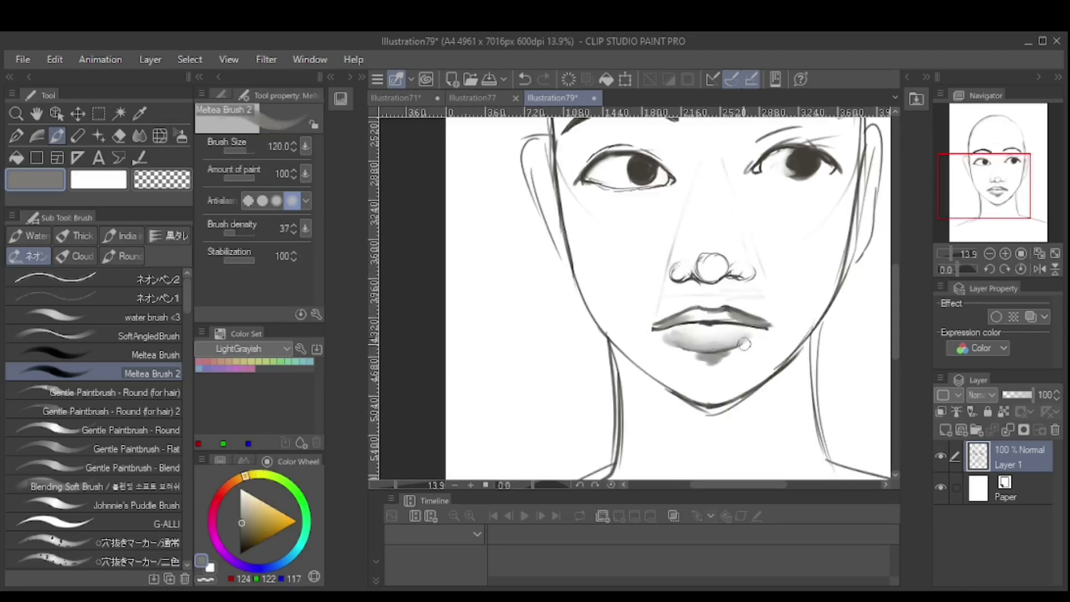
pyautogui.scroll(3, 747, 341)
pyautogui.keyDown('alt'); pyautogui.click(723, 342); pyautogui.keyUp('alt')
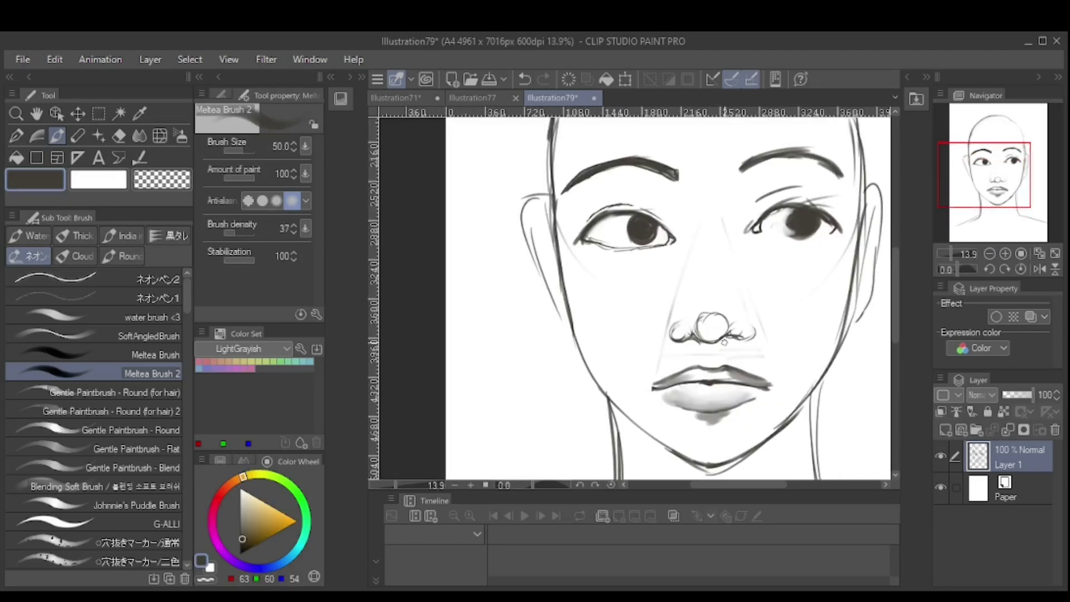
# - Mirror the canvas view horizontally and rotate the drawing slightly with the transform to straighten the tilted face
pyautogui.click(1039, 269)
pyautogui.click(990, 254)
pyautogui.hotkey('ctrl', 't')
pyautogui.moveTo(713, 227); pyautogui.dragTo(712, 223)
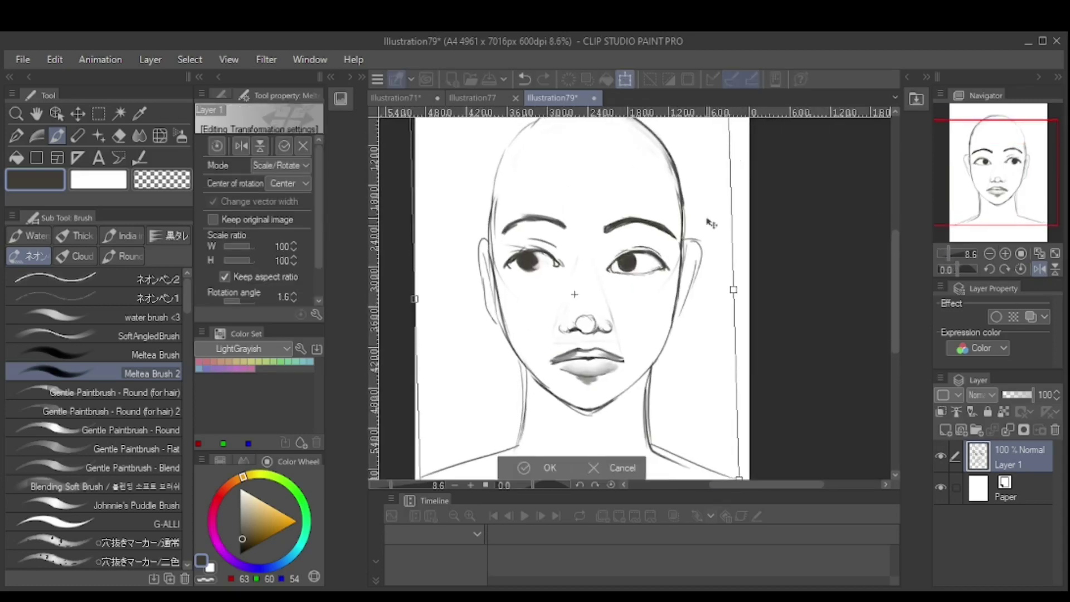
pyautogui.moveTo(944, 254); pyautogui.dragTo(940, 253)
pyautogui.moveTo(649, 162); pyautogui.dragTo(657, 158)
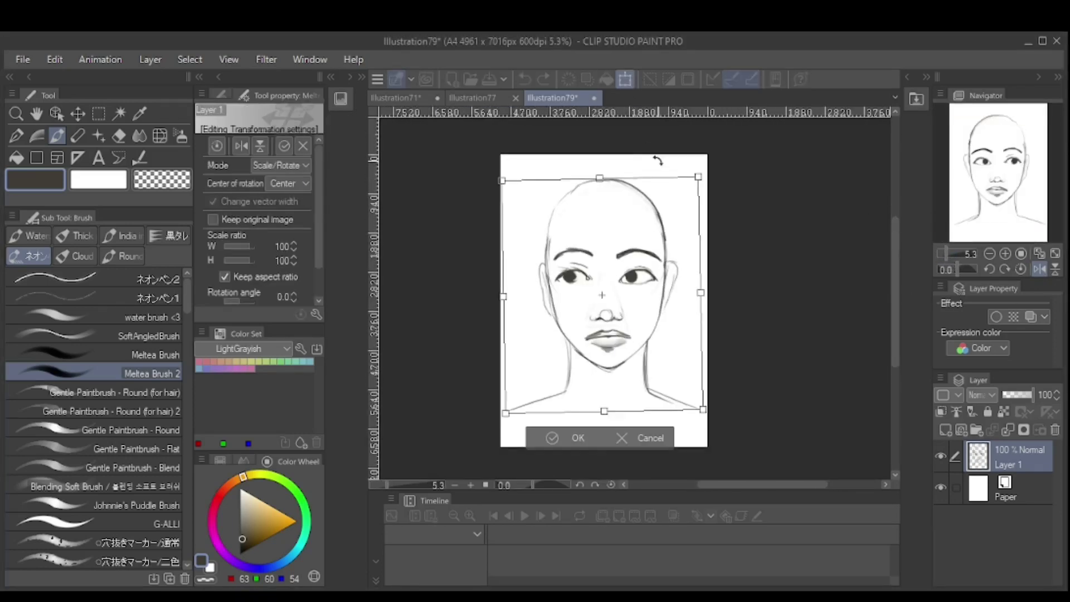
pyautogui.press('Return')
# - Shade the right eye's upper lid and darken its iris using tones sampled from the drawing
pyautogui.moveTo(946, 252); pyautogui.dragTo(954, 253)
pyautogui.keyDown('alt'); pyautogui.click(681, 228); pyautogui.keyUp('alt')
pyautogui.moveTo(640, 234); pyautogui.dragTo(722, 223)
pyautogui.keyDown('alt'); pyautogui.click(681, 228); pyautogui.keyUp('alt')
pyautogui.keyDown('alt'); pyautogui.click(697, 257); pyautogui.keyUp('alt')
pyautogui.moveTo(686, 262)
pyautogui.mouseDown()
pyautogui.moveTo(730, 257)
pyautogui.moveTo(694, 272)
pyautogui.moveTo(695, 240)
pyautogui.moveTo(683, 255)
pyautogui.moveTo(679, 238)
pyautogui.moveTo(664, 252)
pyautogui.moveTo(706, 284)
pyautogui.mouseUp()
# - Clean up the right eye's lids and corners with transparent colour at brush size 60 and round out its iris
pyautogui.press('c')
pyautogui.press('c')
pyautogui.moveTo(640, 248)
pyautogui.mouseDown()
pyautogui.moveTo(702, 240)
pyautogui.moveTo(749, 262)
pyautogui.moveTo(759, 214)
pyautogui.moveTo(809, 225)
pyautogui.mouseUp()
pyautogui.press('c')
pyautogui.press(']')
pyautogui.press(']')
pyautogui.press(']')
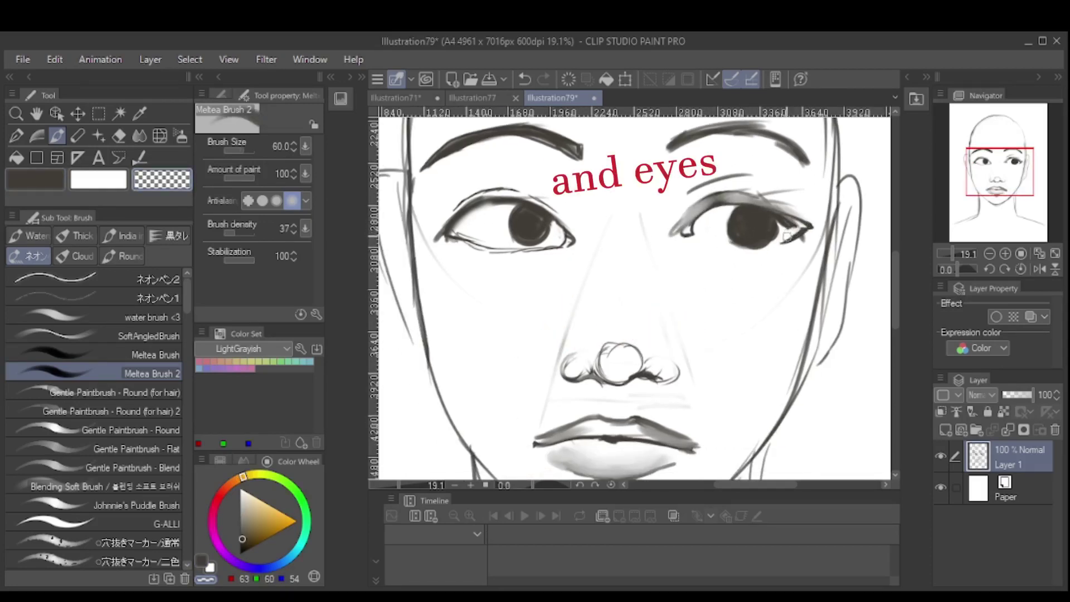
pyautogui.press('c')
pyautogui.press('[')
pyautogui.press('[')
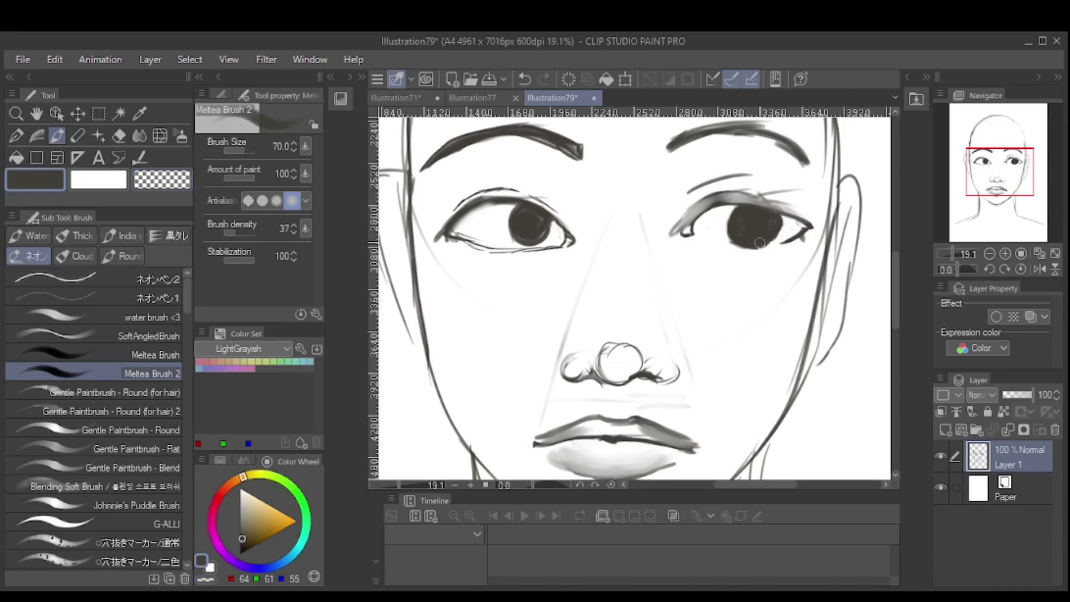
# - Erase stray lines above the right eye with transparent colour and touch up the left eye's iris
pyautogui.moveTo(956, 257)
pyautogui.mouseDown()
pyautogui.moveTo(945, 253)
pyautogui.moveTo(959, 255)
pyautogui.mouseUp()
pyautogui.press('c')
pyautogui.press(']')
pyautogui.moveTo(764, 178)
pyautogui.mouseDown()
pyautogui.moveTo(761, 234)
pyautogui.moveTo(811, 228)
pyautogui.moveTo(824, 204)
pyautogui.mouseUp()
pyautogui.moveTo(956, 253); pyautogui.dragTo(959, 254)
pyautogui.press('c')
pyautogui.moveTo(501, 212)
pyautogui.mouseDown()
pyautogui.moveTo(510, 239)
pyautogui.moveTo(539, 242)
pyautogui.mouseUp()
# - Darken the face's right contour from the temple down to the jaw at brush size 80
pyautogui.hotkey('ctrl', '0')
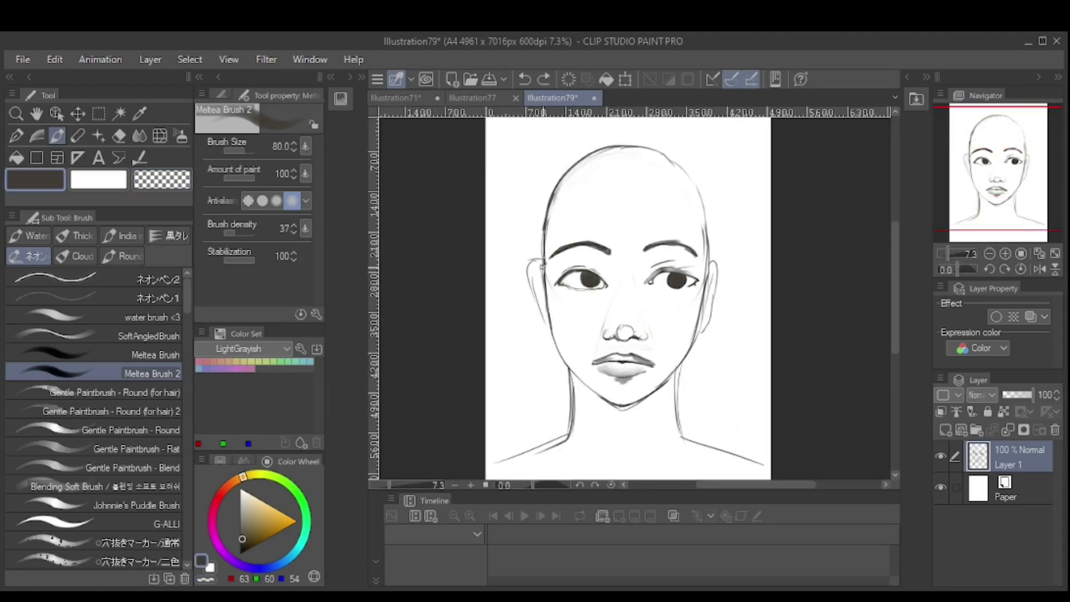
pyautogui.moveTo(701, 223); pyautogui.dragTo(693, 344)
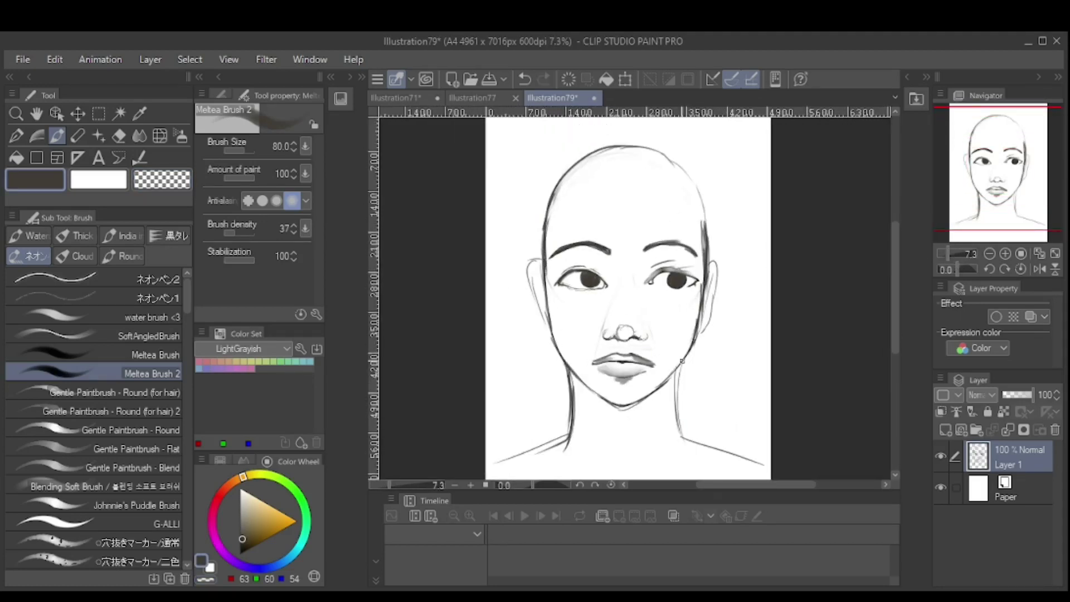
pyautogui.press('c')
pyautogui.press(']')
pyautogui.press(']')
pyautogui.press(']')
pyautogui.press(']')
pyautogui.press(']')
# - Redraw both sides of the neck and the shoulder lines with darker strokes at brush size 70
pyautogui.press('[')
pyautogui.press('[')
pyautogui.press('[')
pyautogui.press('[')
pyautogui.press('[')
pyautogui.press('[')
pyautogui.moveTo(696, 331)
pyautogui.mouseDown()
pyautogui.moveTo(681, 438)
pyautogui.moveTo(771, 450)
pyautogui.mouseUp()
pyautogui.moveTo(568, 426); pyautogui.dragTo(483, 476)
pyautogui.moveTo(690, 426); pyautogui.dragTo(768, 449)
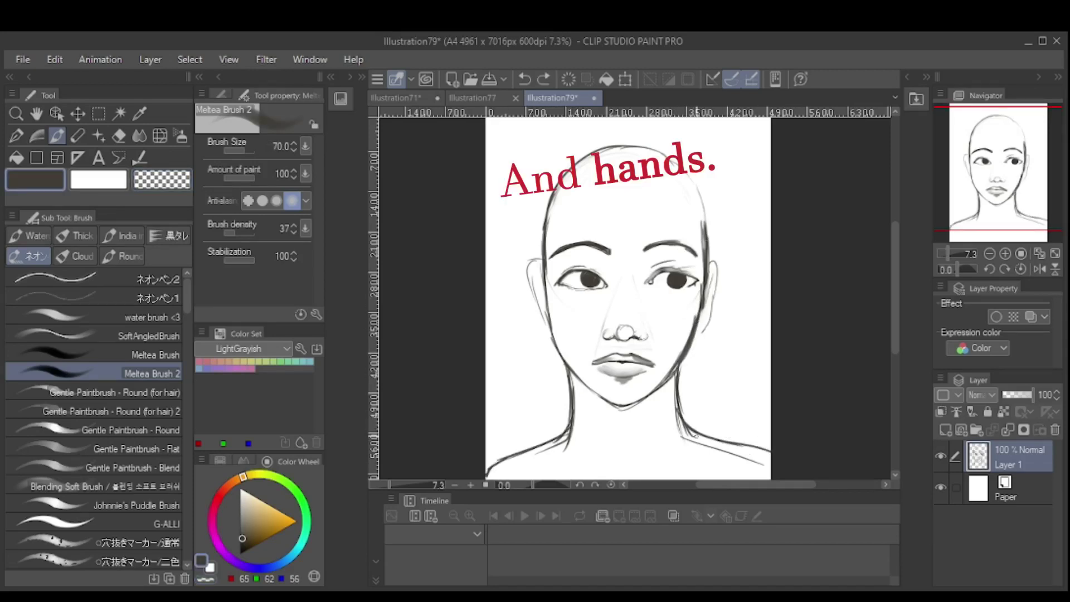
pyautogui.moveTo(570, 424); pyautogui.dragTo(538, 446)
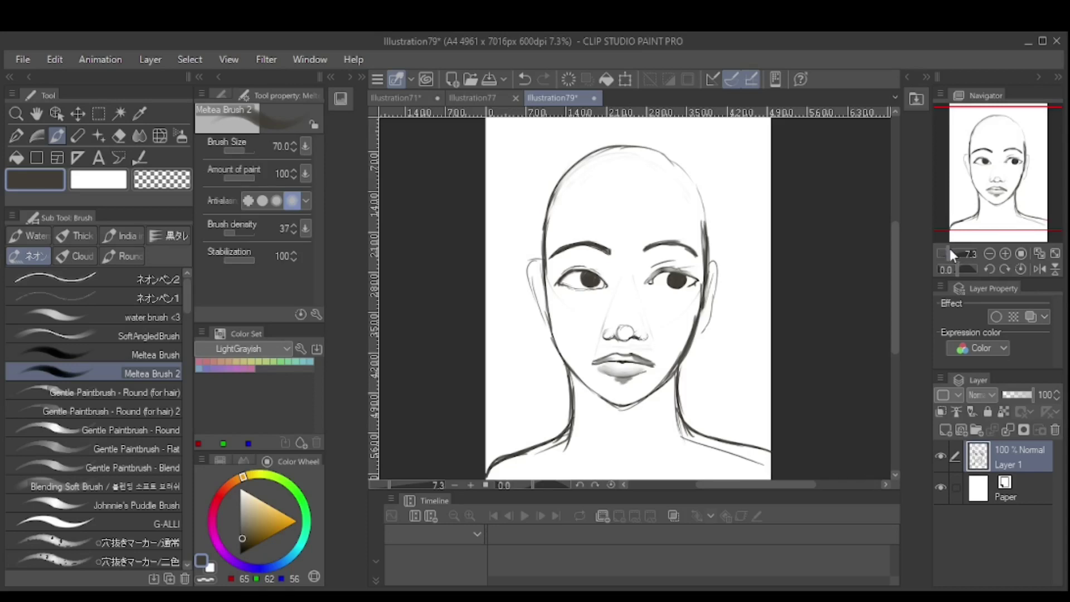
# - Darken the outlines of both ears and sketch their inner folds at brush size 60
pyautogui.moveTo(951, 254); pyautogui.dragTo(954, 254)
pyautogui.press('[')
pyautogui.moveTo(760, 235)
pyautogui.mouseDown()
pyautogui.moveTo(728, 361)
pyautogui.moveTo(763, 268)
pyautogui.mouseUp()
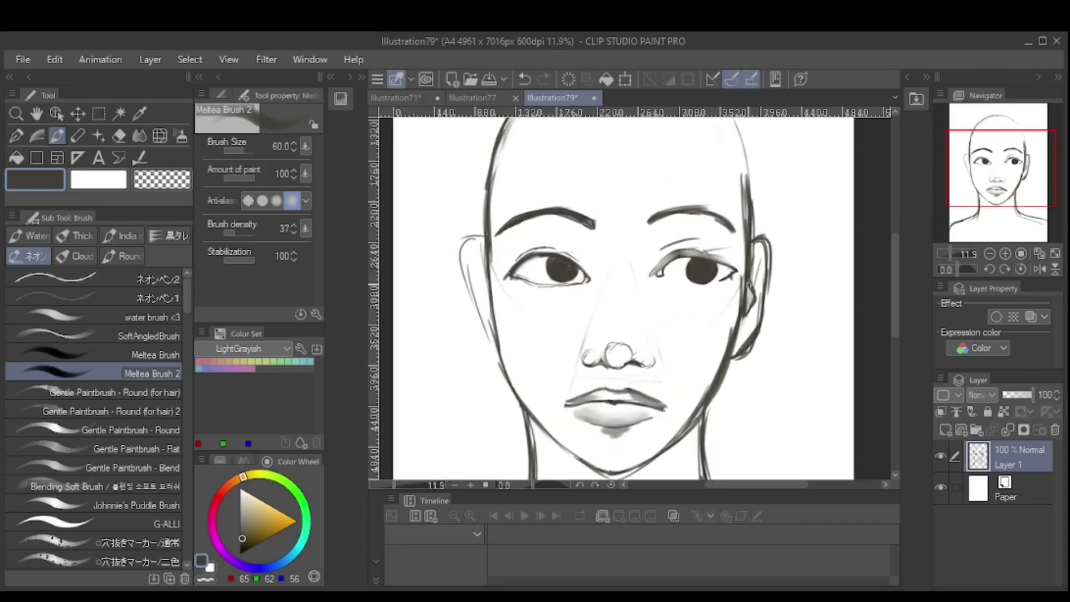
pyautogui.moveTo(463, 239)
pyautogui.mouseDown()
pyautogui.moveTo(495, 359)
pyautogui.moveTo(462, 250)
pyautogui.mouseUp()
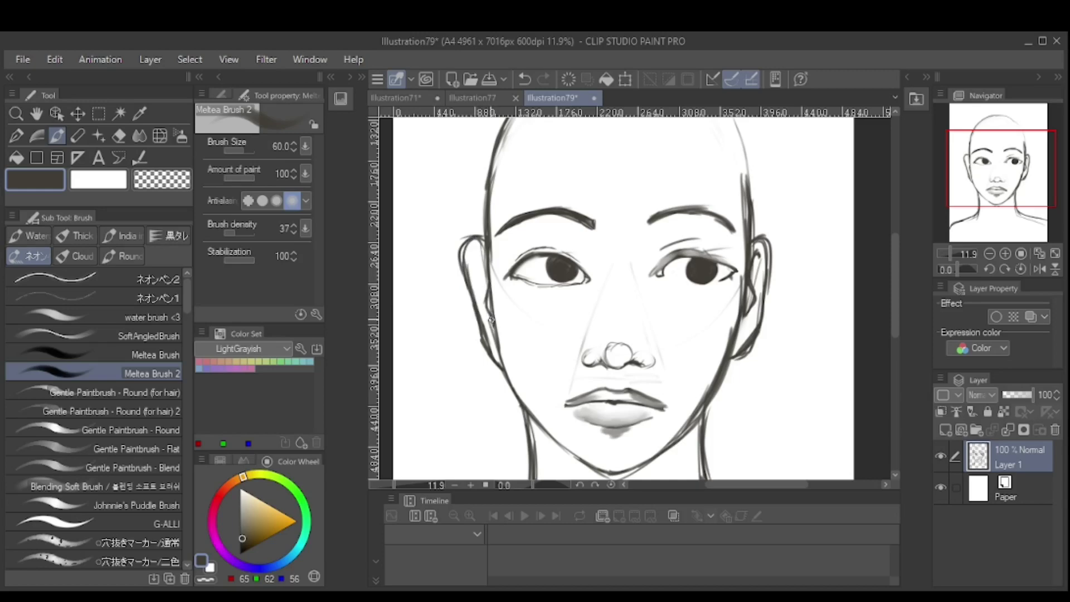
# - Shade the inside of the left ear with a grey sampled from the drawing at brush size 120
pyautogui.keyDown('alt'); pyautogui.click(592, 383); pyautogui.keyUp('alt')
pyautogui.press(']')
pyautogui.press(']')
pyautogui.press(']')
pyautogui.press(']')
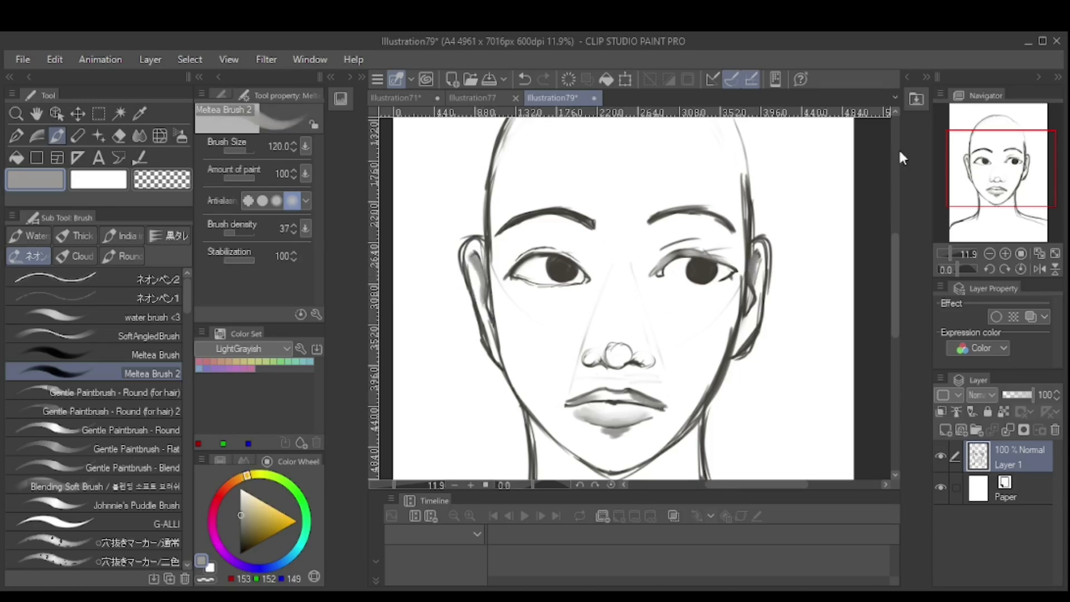
# - Strengthen the right cheek and jaw contour at brush size 80 using tones sampled from the drawing
pyautogui.scroll(-1, 523, 393)
pyautogui.press('[')
pyautogui.press('[')
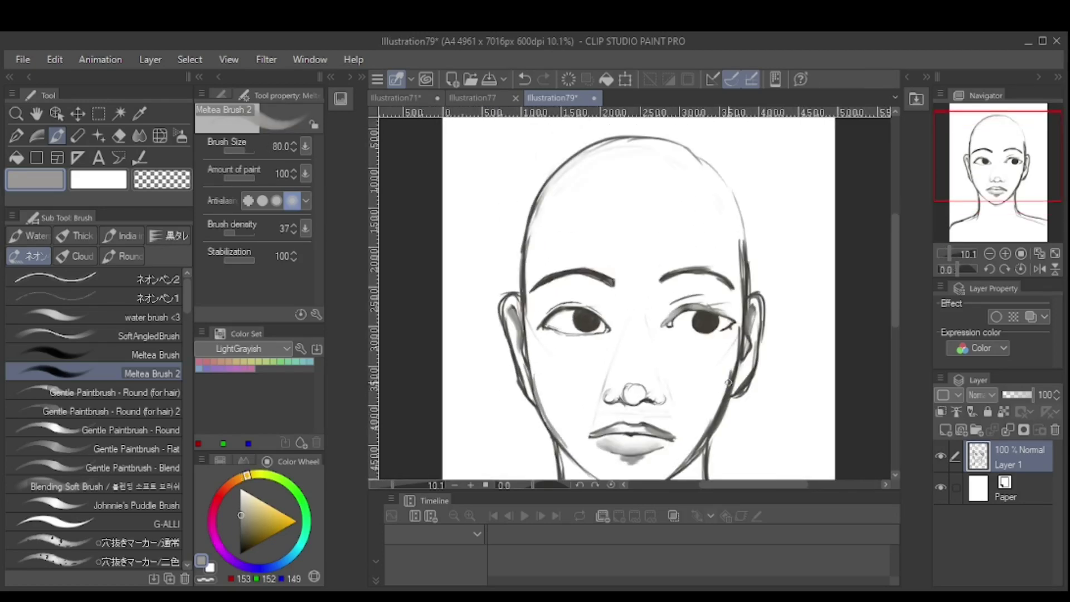
pyautogui.keyDown('alt'); pyautogui.click(728, 382); pyautogui.keyUp('alt')
pyautogui.keyDown('alt'); pyautogui.click(699, 460); pyautogui.keyUp('alt')
pyautogui.moveTo(692, 460)
pyautogui.mouseDown()
pyautogui.moveTo(737, 345)
pyautogui.moveTo(668, 384)
pyautogui.moveTo(617, 352)
pyautogui.moveTo(696, 377)
pyautogui.moveTo(730, 334)
pyautogui.mouseUp()
# - Clean up the contours on both sides of the face with transparent colour at a larger brush size
pyautogui.keyDown('alt'); pyautogui.click(652, 370); pyautogui.keyUp('alt')
pyautogui.press('c')
pyautogui.press(']')
pyautogui.press(']')
pyautogui.press(']')
pyautogui.moveTo(724, 296); pyautogui.dragTo(747, 367)
pyautogui.moveTo(607, 317)
pyautogui.mouseDown()
pyautogui.moveTo(613, 346)
pyautogui.moveTo(641, 362)
pyautogui.mouseUp()
# - Redraw the skull outline from the left temple over the crown to the right temple in a sampled dark tone
pyautogui.scroll(-2, 602, 260)
pyautogui.keyDown('alt'); pyautogui.click(602, 259); pyautogui.keyUp('alt')
pyautogui.moveTo(601, 287); pyautogui.dragTo(611, 176)
pyautogui.moveTo(597, 220)
pyautogui.mouseDown()
pyautogui.moveTo(688, 134)
pyautogui.moveTo(711, 144)
pyautogui.mouseUp()
pyautogui.moveTo(624, 345); pyautogui.dragTo(674, 400)
pyautogui.hotkey('ctrl', 'z')
pyautogui.press('[')
pyautogui.moveTo(697, 138); pyautogui.dragTo(761, 214)
pyautogui.moveTo(750, 167); pyautogui.dragTo(763, 239)
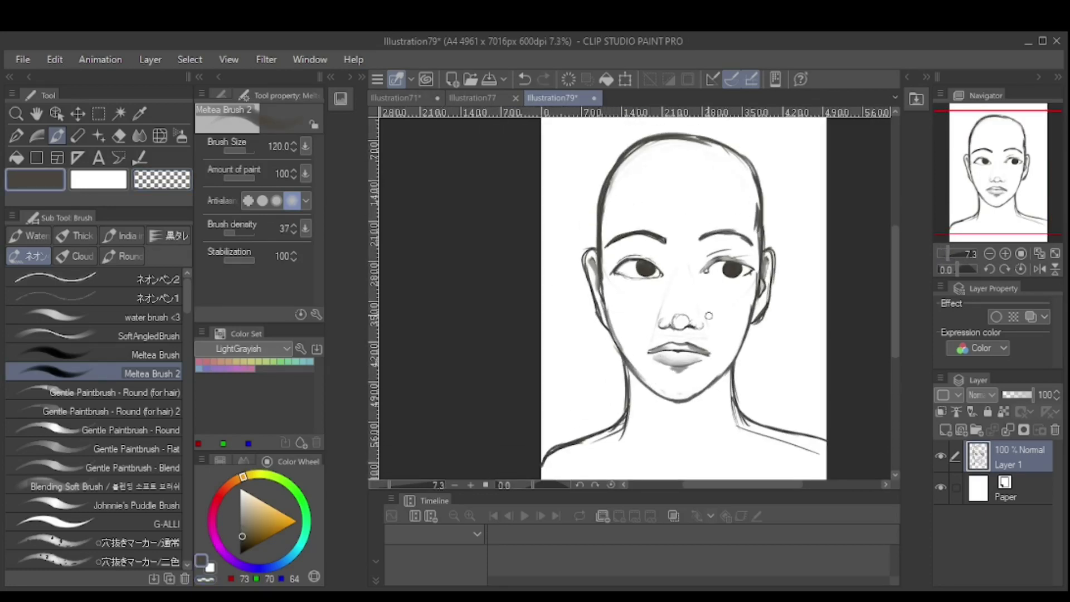
# - Erase the construction circle from the nose tip with transparent colour at brush size 150
pyautogui.moveTo(955, 256); pyautogui.dragTo(970, 257)
pyautogui.press('c')
pyautogui.press('c')
pyautogui.press(']')
pyautogui.press(']')
pyautogui.moveTo(724, 334); pyautogui.dragTo(776, 335)
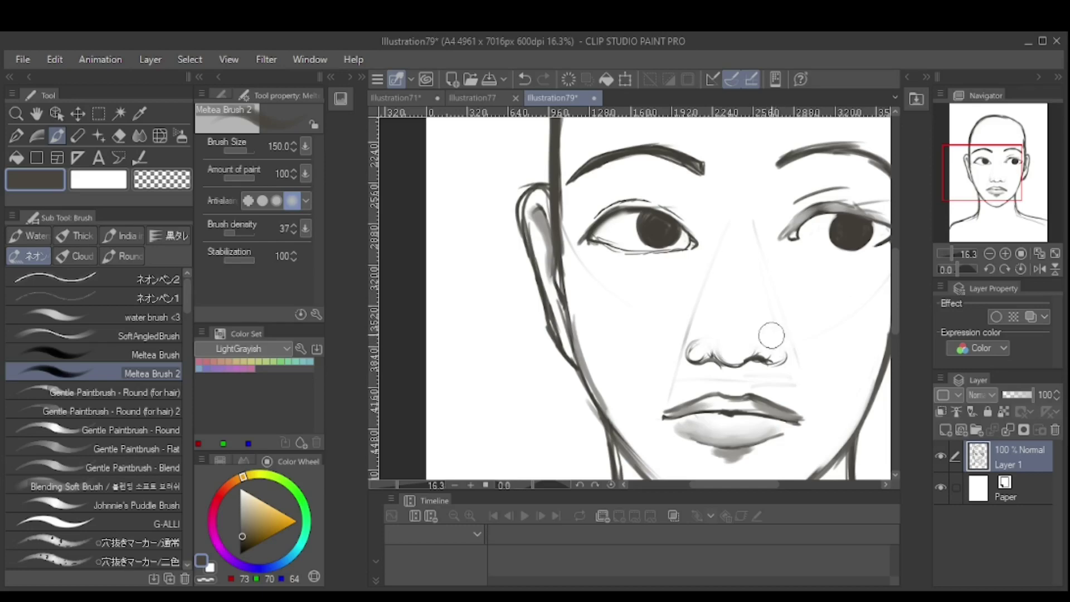
# - Reinforce the head outline along the left side and crown at brush size 50, undoing the last unwanted change
pyautogui.scroll(-3, 831, 349)
pyautogui.hotkey('alt', '[')
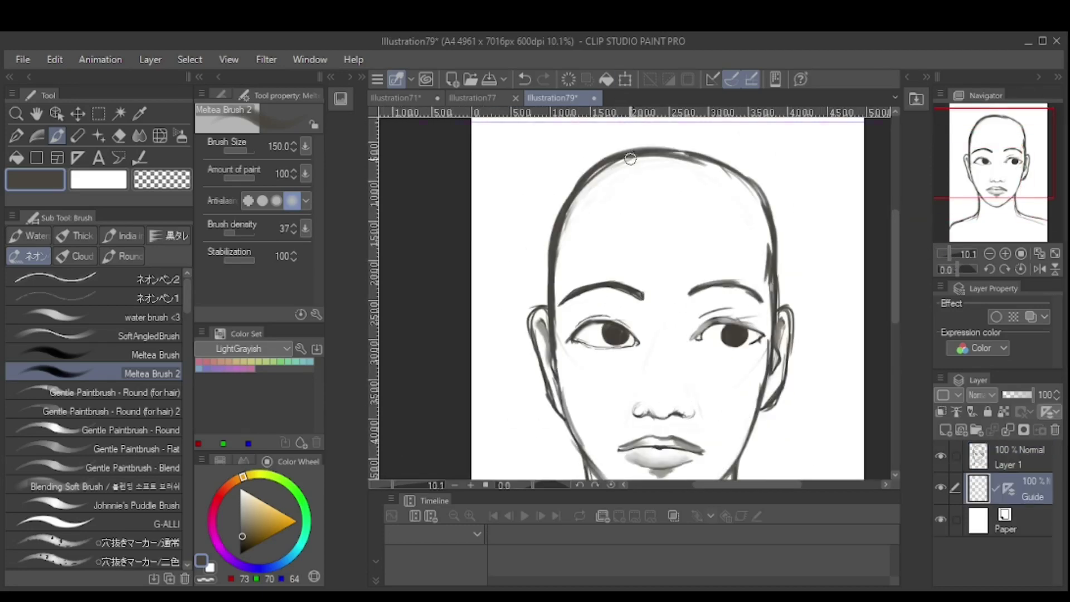
pyautogui.hotkey('alt', ']')
pyautogui.press('[')
pyautogui.press('[')
pyautogui.press('[')
pyautogui.moveTo(553, 315)
pyautogui.mouseDown()
pyautogui.moveTo(562, 198)
pyautogui.moveTo(626, 153)
pyautogui.moveTo(707, 153)
pyautogui.moveTo(783, 243)
pyautogui.moveTo(759, 201)
pyautogui.moveTo(772, 285)
pyautogui.moveTo(755, 182)
pyautogui.mouseUp()
pyautogui.hotkey('ctrl', 'z')
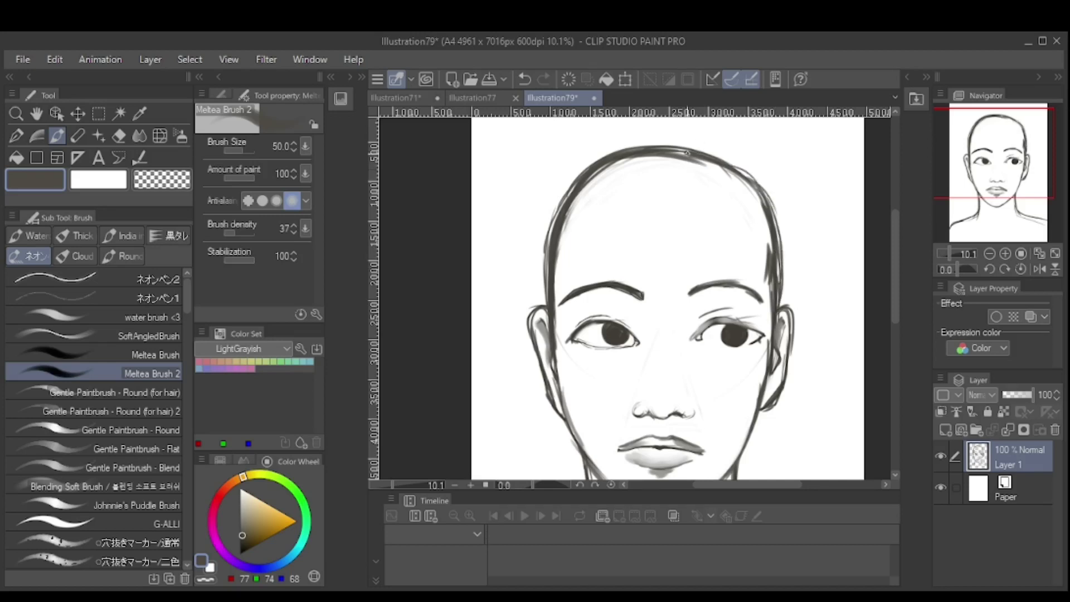
# - Erase rough lines inside the head outline at the right temple and crown with transparent colour at brush size 170
pyautogui.press('c')
pyautogui.press(']')
pyautogui.press(']')
pyautogui.press(']')
pyautogui.press(']')
pyautogui.press(']')
pyautogui.press(']')
pyautogui.press(']')
pyautogui.moveTo(755, 222)
pyautogui.mouseDown()
pyautogui.moveTo(771, 306)
pyautogui.moveTo(770, 276)
pyautogui.mouseUp()
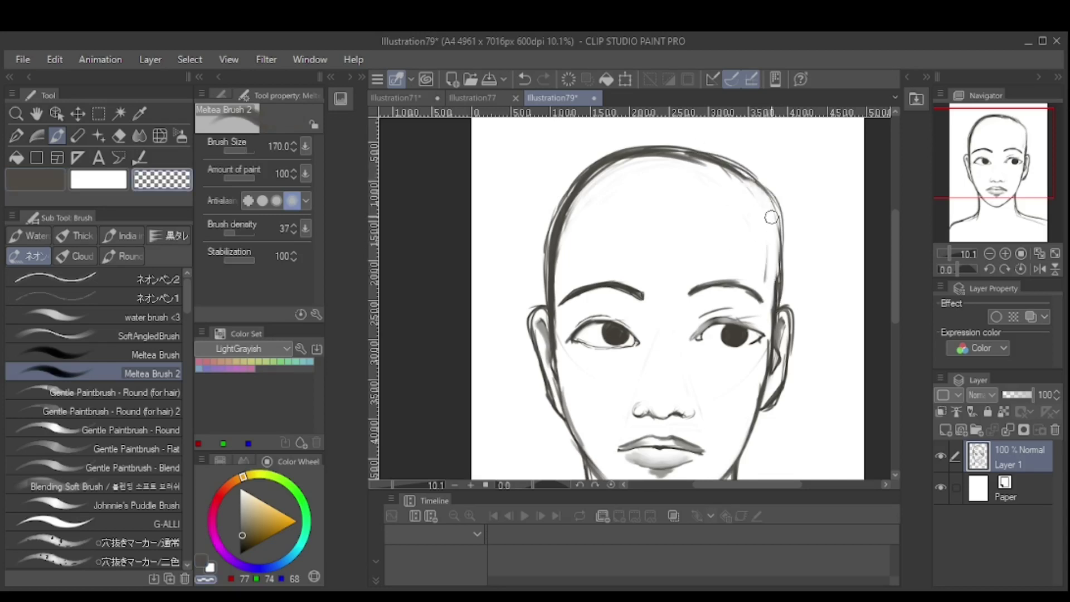
pyautogui.moveTo(613, 164)
pyautogui.mouseDown()
pyautogui.moveTo(705, 168)
pyautogui.moveTo(753, 202)
pyautogui.mouseUp()
# - Thicken and smooth the head outline over the crown and down both sides, starting at brush size 150
pyautogui.press('c')
pyautogui.press('[')
pyautogui.moveTo(571, 209)
pyautogui.mouseDown()
pyautogui.moveTo(657, 149)
pyautogui.moveTo(774, 332)
pyautogui.mouseUp()
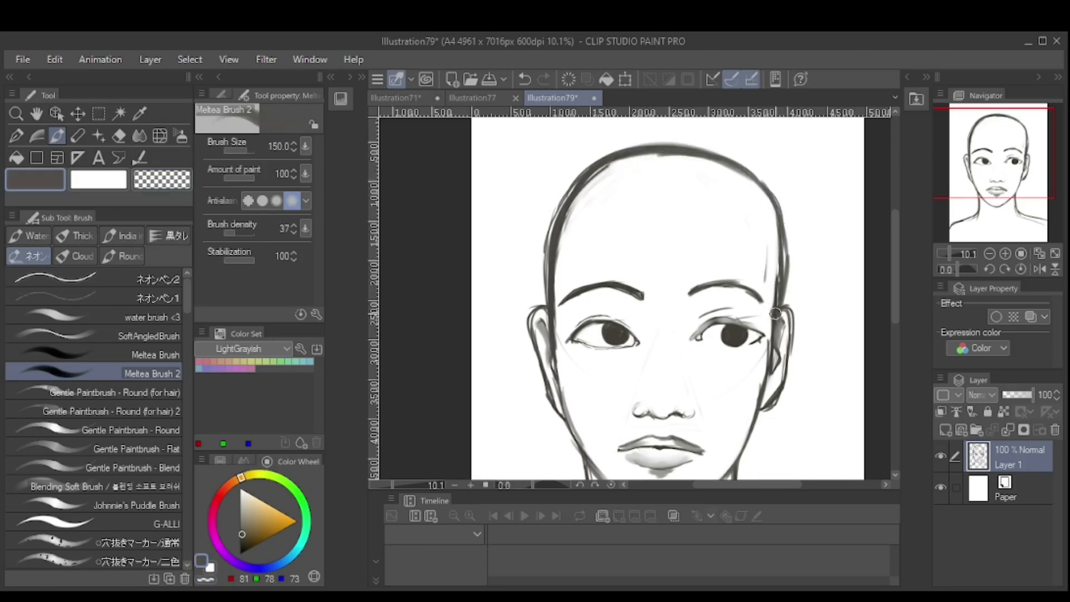
pyautogui.hotkey('ctrl', '-')
pyautogui.moveTo(718, 209); pyautogui.dragTo(744, 304)
pyautogui.moveTo(574, 314); pyautogui.dragTo(574, 223)
pyautogui.moveTo(571, 257)
pyautogui.mouseDown()
pyautogui.moveTo(624, 190)
pyautogui.moveTo(711, 193)
pyautogui.mouseUp()
pyautogui.moveTo(691, 193)
pyautogui.mouseDown()
pyautogui.moveTo(744, 261)
pyautogui.moveTo(697, 200)
pyautogui.moveTo(669, 218)
pyautogui.moveTo(732, 284)
pyautogui.moveTo(685, 202)
pyautogui.moveTo(749, 299)
pyautogui.moveTo(717, 230)
pyautogui.mouseUp()
# - Trim the upper-left head outline and the right side of the face with transparent colour at varying brush sizes
pyautogui.press('c')
pyautogui.press(']')
pyautogui.press(']')
pyautogui.press(']')
pyautogui.press(']')
pyautogui.press('[')
pyautogui.press('[')
pyautogui.press('[')
pyautogui.press('[')
pyautogui.press('[')
pyautogui.press('c')
pyautogui.press('c')
pyautogui.moveTo(577, 239)
pyautogui.mouseDown()
pyautogui.moveTo(578, 298)
pyautogui.moveTo(593, 220)
pyautogui.mouseUp()
pyautogui.press(']')
pyautogui.press(']')
pyautogui.press(']')
pyautogui.press(']')
pyautogui.press(']')
pyautogui.moveTo(733, 265); pyautogui.dragTo(727, 374)
# - Redraw the right cheek and jaw contour in the dark tone at brush size 80
pyautogui.press('[')
pyautogui.press('[')
pyautogui.press('[')
pyautogui.press('c')
pyautogui.moveTo(741, 287); pyautogui.dragTo(719, 399)
# - Rotate the whole drawing slightly counterclockwise with a Scale/Rotate transform and apply it
pyautogui.moveTo(950, 253); pyautogui.dragTo(946, 258)
pyautogui.click(625, 79)
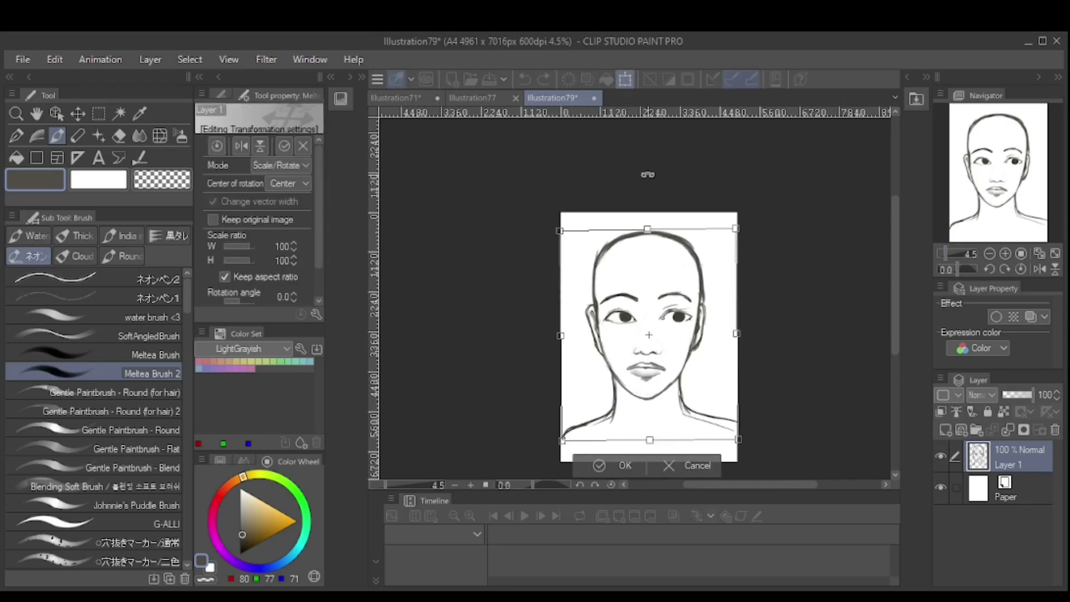
pyautogui.press('Return')
# - Create a new layer above the face and sketch the first hair lines over the forehead and upper-left head
pyautogui.moveTo(946, 251); pyautogui.dragTo(947, 252)
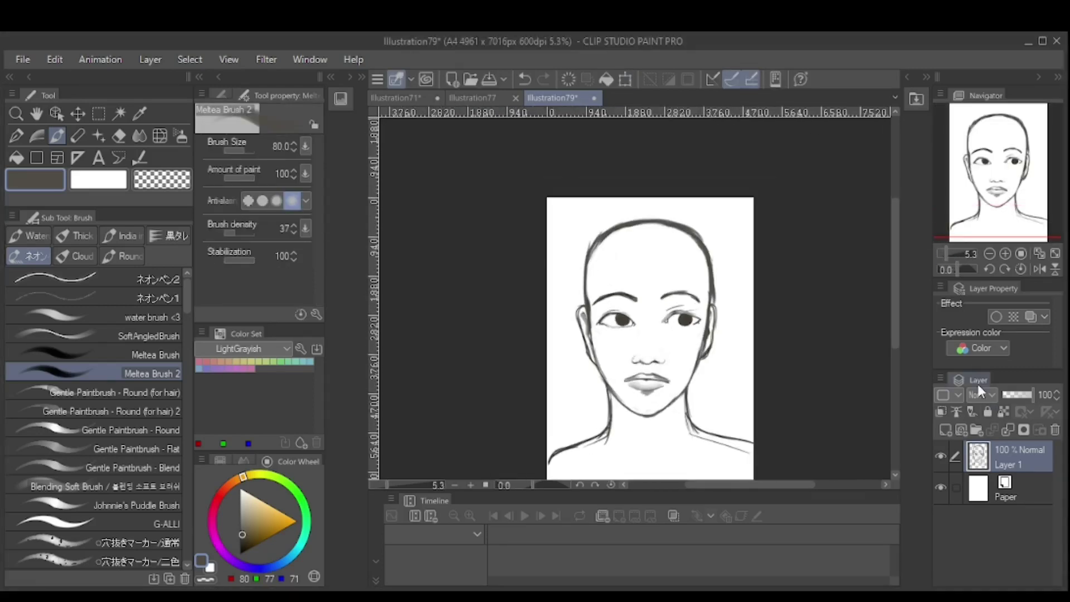
pyautogui.hotkey('ctrl', 'shift', 'n')
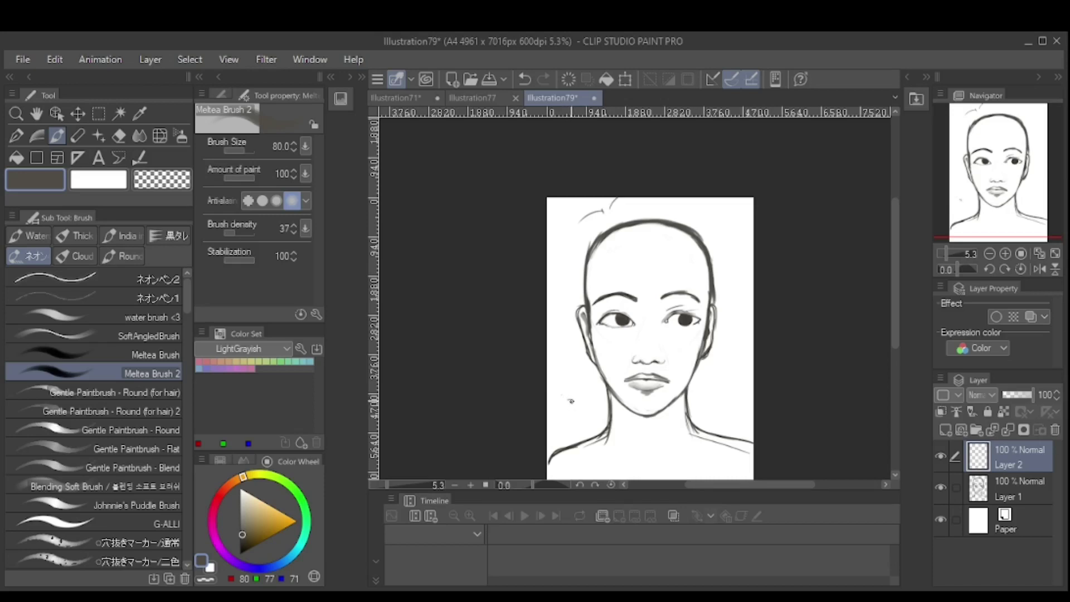
pyautogui.moveTo(628, 240); pyautogui.dragTo(664, 294)
pyautogui.moveTo(602, 211); pyautogui.dragTo(555, 245)
pyautogui.moveTo(604, 212); pyautogui.dragTo(557, 263)
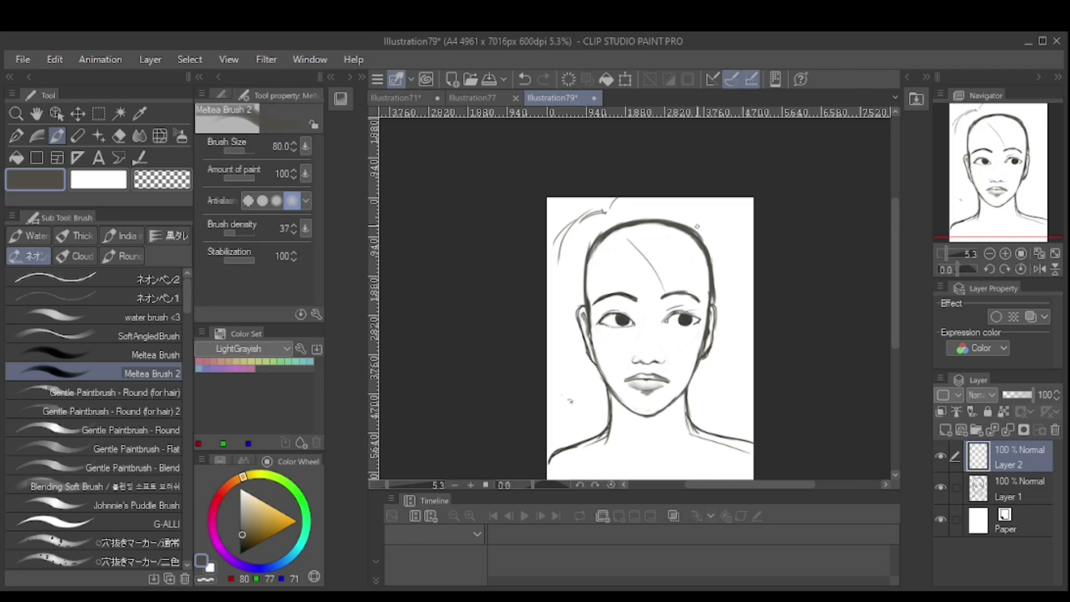
pyautogui.hotkey('ctrl', 'z')
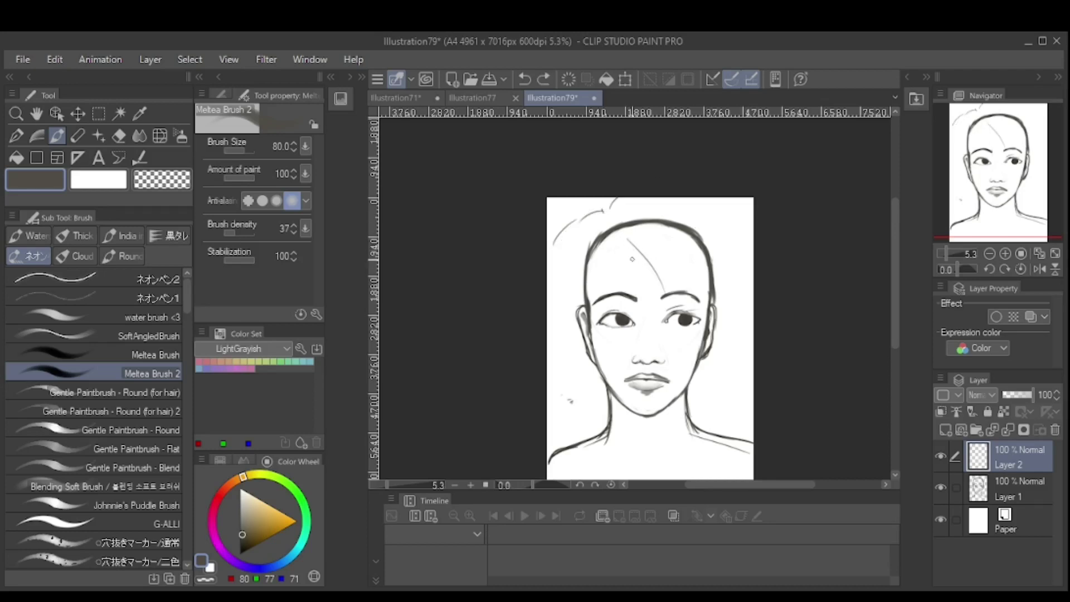
# - Sketch long hair outlines down both sides of the face and sweeping fringe strands across the forehead
pyautogui.moveTo(571, 242); pyautogui.dragTo(580, 427)
pyautogui.moveTo(721, 415); pyautogui.dragTo(748, 354)
pyautogui.moveTo(724, 239); pyautogui.dragTo(752, 365)
pyautogui.moveTo(618, 231); pyautogui.dragTo(641, 297)
pyautogui.moveTo(635, 255); pyautogui.dragTo(703, 307)
pyautogui.hotkey('ctrl', 'z')
pyautogui.moveTo(668, 257)
pyautogui.mouseDown()
pyautogui.moveTo(691, 296)
pyautogui.moveTo(708, 301)
pyautogui.mouseUp()
# - Sketch the hair over the crown and right temple, and add strands beside the left temple at brush size 150
pyautogui.moveTo(709, 239); pyautogui.dragTo(727, 331)
pyautogui.moveTo(636, 212); pyautogui.dragTo(696, 204)
pyautogui.moveTo(688, 206); pyautogui.dragTo(718, 266)
pyautogui.press(']')
pyautogui.moveTo(599, 237); pyautogui.dragTo(563, 312)
pyautogui.moveTo(601, 223); pyautogui.dragTo(553, 329)
pyautogui.moveTo(597, 269); pyautogui.dragTo(563, 315)
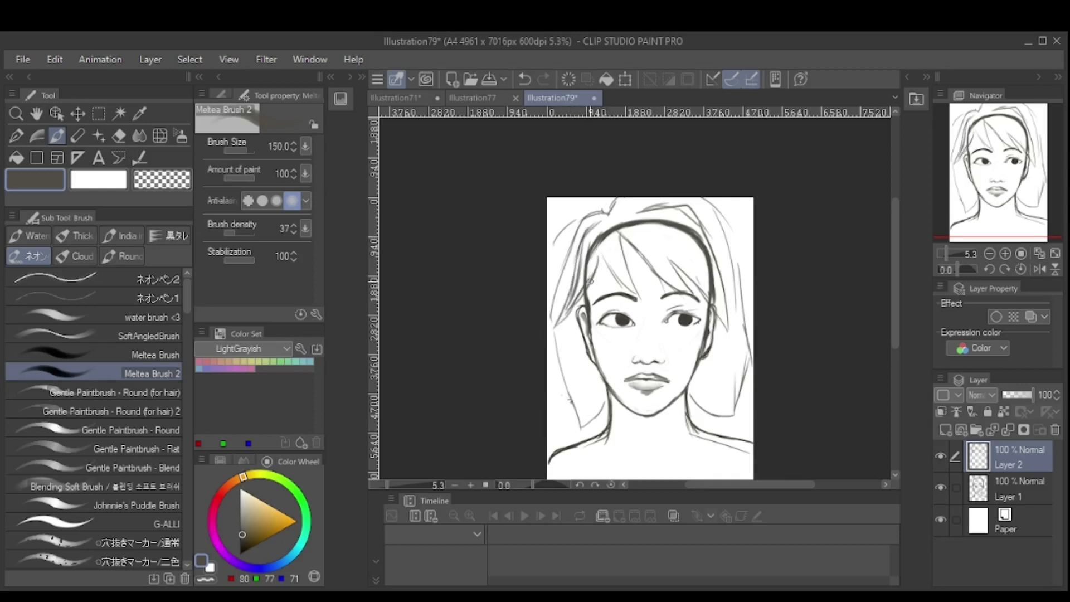
# - Add hair strands at the upper left and extend the locks down beside both sides of the neck
pyautogui.press('[')
pyautogui.moveTo(607, 208); pyautogui.dragTo(575, 225)
pyautogui.moveTo(569, 318); pyautogui.dragTo(553, 443)
pyautogui.moveTo(605, 395)
pyautogui.mouseDown()
pyautogui.moveTo(574, 433)
pyautogui.moveTo(589, 436)
pyautogui.mouseUp()
pyautogui.press('[')
pyautogui.moveTo(692, 411); pyautogui.dragTo(736, 393)
# - Add flowing strands over the crown and down the right side of the head
pyautogui.moveTo(716, 294); pyautogui.dragTo(736, 346)
pyautogui.moveTo(708, 223); pyautogui.dragTo(724, 309)
pyautogui.moveTo(658, 204); pyautogui.dragTo(708, 237)
pyautogui.moveTo(615, 195)
pyautogui.mouseDown()
pyautogui.moveTo(722, 220)
pyautogui.moveTo(737, 309)
pyautogui.moveTo(689, 253)
pyautogui.mouseUp()
# - Fill in the fringe across the forehead and layer long strands down the left side of the face
pyautogui.press(']')
pyautogui.moveTo(599, 256)
pyautogui.mouseDown()
pyautogui.moveTo(693, 275)
pyautogui.moveTo(703, 306)
pyautogui.mouseUp()
pyautogui.moveTo(621, 245); pyautogui.dragTo(588, 301)
pyautogui.moveTo(630, 239); pyautogui.dragTo(603, 282)
pyautogui.moveTo(610, 257); pyautogui.dragTo(604, 303)
pyautogui.moveTo(623, 237)
pyautogui.mouseDown()
pyautogui.moveTo(567, 283)
pyautogui.moveTo(580, 413)
pyautogui.moveTo(597, 421)
pyautogui.mouseUp()
pyautogui.moveTo(608, 241); pyautogui.dragTo(582, 358)
pyautogui.moveTo(630, 294); pyautogui.dragTo(640, 303)
# - Set the brush size to 200 and merge the hair sketch layer down into the face layer
pyautogui.press(']')
pyautogui.click(944, 252)
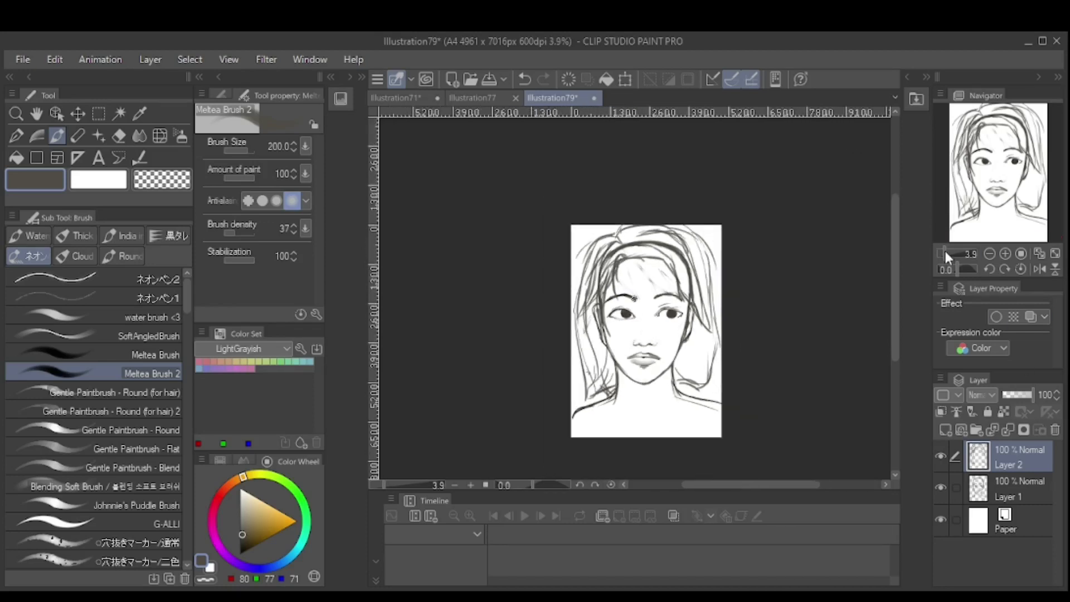
pyautogui.hotkey('ctrl', 'e')
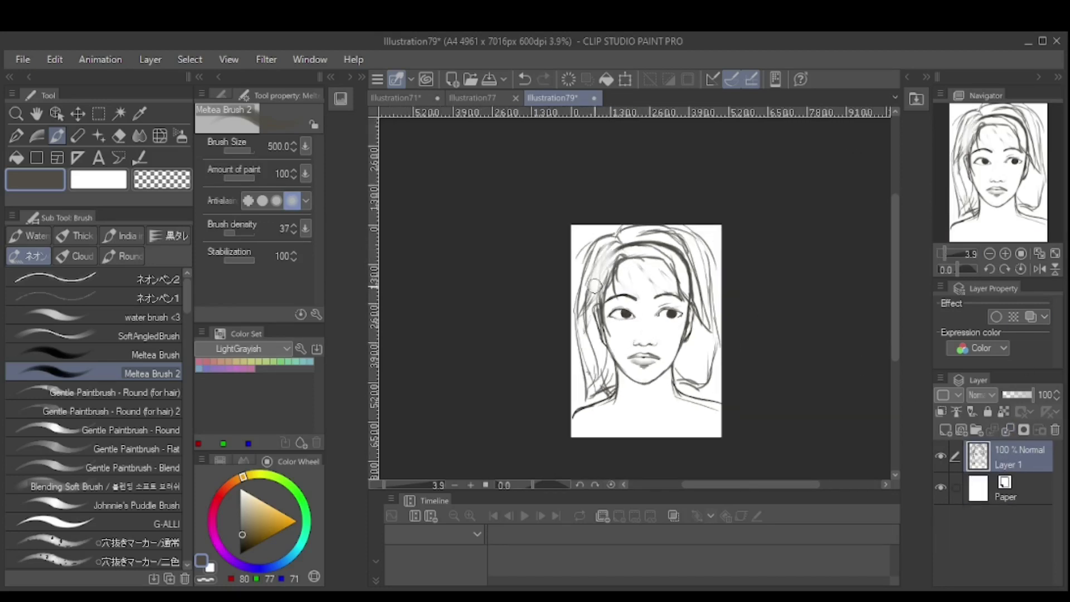
# - Brush soft strands into the hair beside the left cheek and across the crown's upper right at brush size 500
pyautogui.moveTo(580, 323); pyautogui.dragTo(585, 346)
pyautogui.moveTo(621, 243); pyautogui.dragTo(691, 260)
pyautogui.moveTo(666, 248); pyautogui.dragTo(705, 312)
pyautogui.moveTo(652, 231); pyautogui.dragTo(699, 273)
pyautogui.scroll(3, 675, 239)
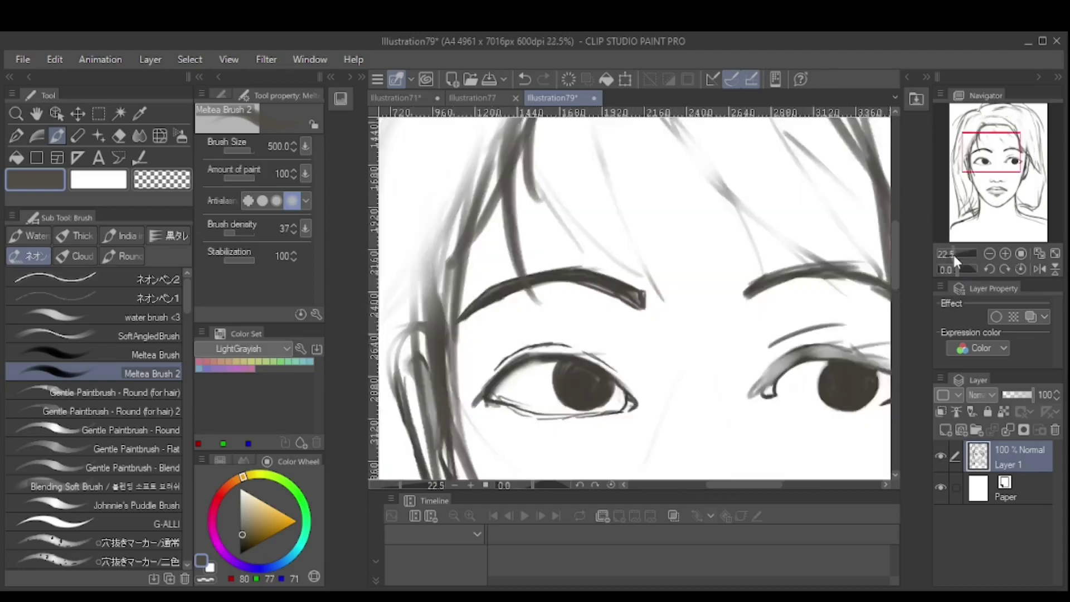
# - Layer long vertical strands from the crown down the left side of the hair, finishing with the brush size at 170
pyautogui.moveTo(591, 239); pyautogui.dragTo(571, 345)
pyautogui.moveTo(608, 211); pyautogui.dragTo(560, 259)
pyautogui.moveTo(568, 237); pyautogui.dragTo(552, 335)
pyautogui.moveTo(563, 256); pyautogui.dragTo(543, 379)
pyautogui.moveTo(552, 281); pyautogui.dragTo(543, 381)
pyautogui.moveTo(566, 270); pyautogui.dragTo(546, 396)
pyautogui.moveTo(543, 348); pyautogui.dragTo(538, 421)
pyautogui.moveTo(562, 366)
pyautogui.mouseDown()
pyautogui.moveTo(549, 456)
pyautogui.moveTo(558, 446)
pyautogui.mouseUp()
pyautogui.moveTo(586, 403)
pyautogui.mouseDown()
pyautogui.moveTo(579, 465)
pyautogui.moveTo(588, 440)
pyautogui.mouseUp()
pyautogui.press(']')
pyautogui.press(']')
pyautogui.press(']')
pyautogui.press(']')
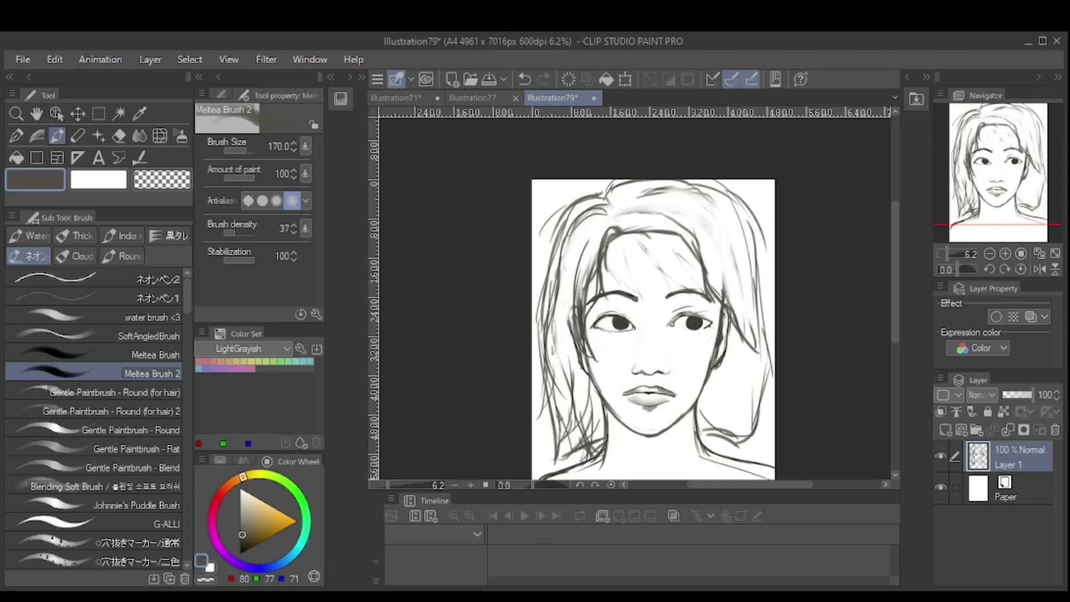
# - Extend the canvas upward to 4961 x 8488 px and scale the face drawing to 78%
pyautogui.click(55, 59)
pyautogui.click(95, 329)
pyautogui.moveTo(653, 180); pyautogui.dragTo(653, 129)
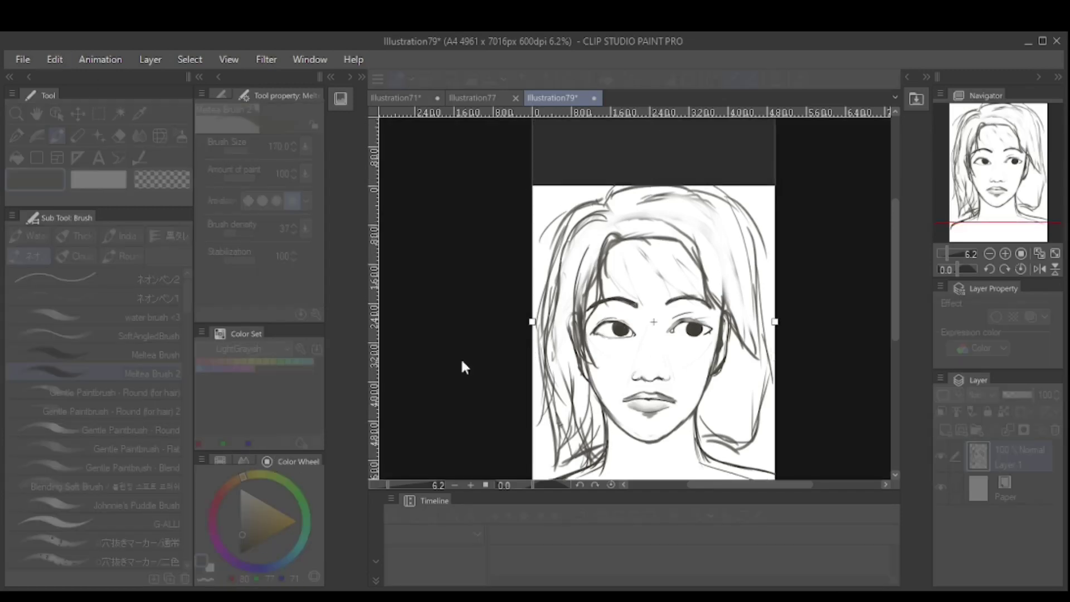
pyautogui.press('Return')
pyautogui.click(1020, 254)
pyautogui.hotkey('ctrl', 't')
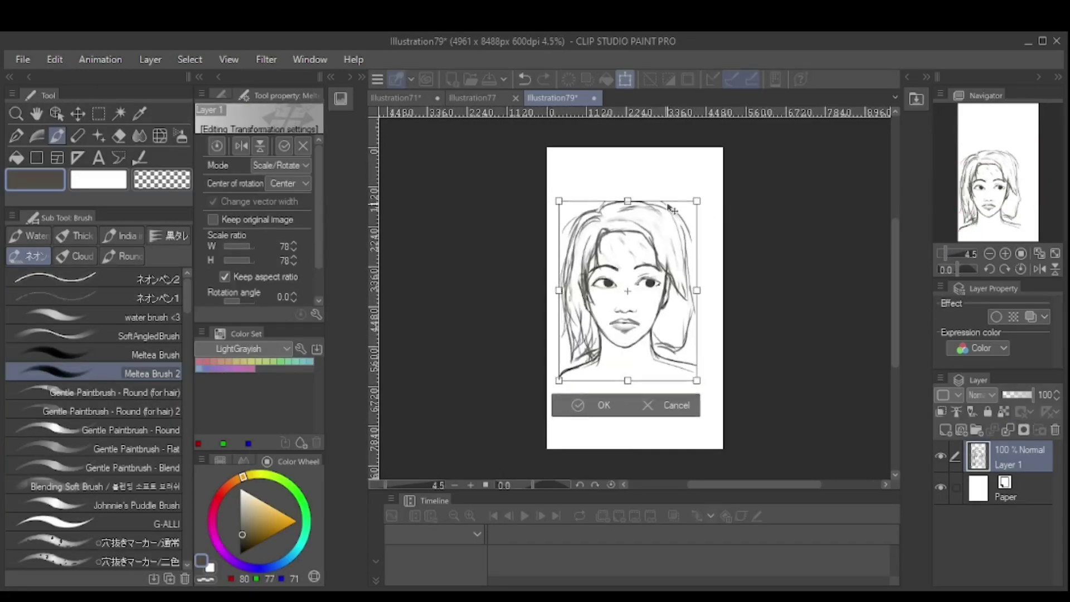
pyautogui.press('Return')
# - Rework the hair on the left side with long strokes running from the crown down to the shoulder
pyautogui.scroll(3, 998, 162)
pyautogui.moveTo(997, 167); pyautogui.dragTo(997, 162)
pyautogui.moveTo(579, 184); pyautogui.dragTo(538, 351)
pyautogui.moveTo(549, 287); pyautogui.dragTo(530, 351)
pyautogui.moveTo(613, 334); pyautogui.dragTo(660, 265)
pyautogui.moveTo(596, 214); pyautogui.dragTo(573, 429)
pyautogui.moveTo(621, 281); pyautogui.dragTo(580, 448)
pyautogui.press(']')
pyautogui.press(']')
pyautogui.moveTo(610, 256); pyautogui.dragTo(591, 407)
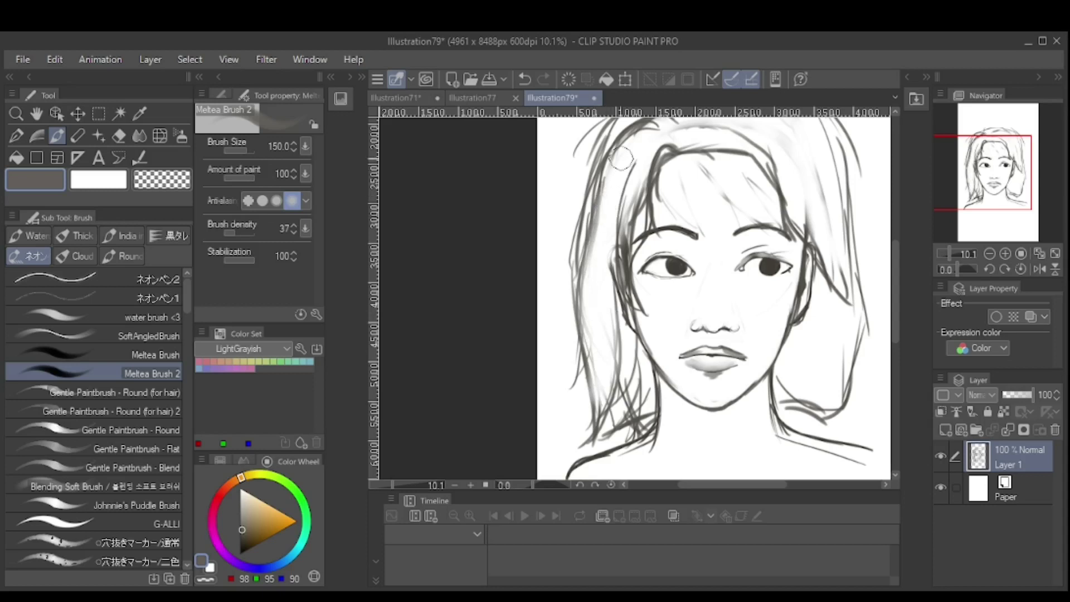
# - Draw finer face-framing strands down the left temple and cheek, reducing the brush size to 80
pyautogui.moveTo(621, 189); pyautogui.dragTo(627, 312)
pyautogui.moveTo(641, 167); pyautogui.dragTo(625, 256)
pyautogui.press('[')
pyautogui.moveTo(647, 203)
pyautogui.mouseDown()
pyautogui.moveTo(638, 298)
pyautogui.moveTo(618, 329)
pyautogui.moveTo(624, 346)
pyautogui.mouseUp()
pyautogui.moveTo(663, 254); pyautogui.dragTo(630, 337)
pyautogui.moveTo(646, 234); pyautogui.dragTo(629, 324)
pyautogui.moveTo(649, 212); pyautogui.dragTo(627, 303)
pyautogui.moveTo(629, 228); pyautogui.dragTo(618, 324)
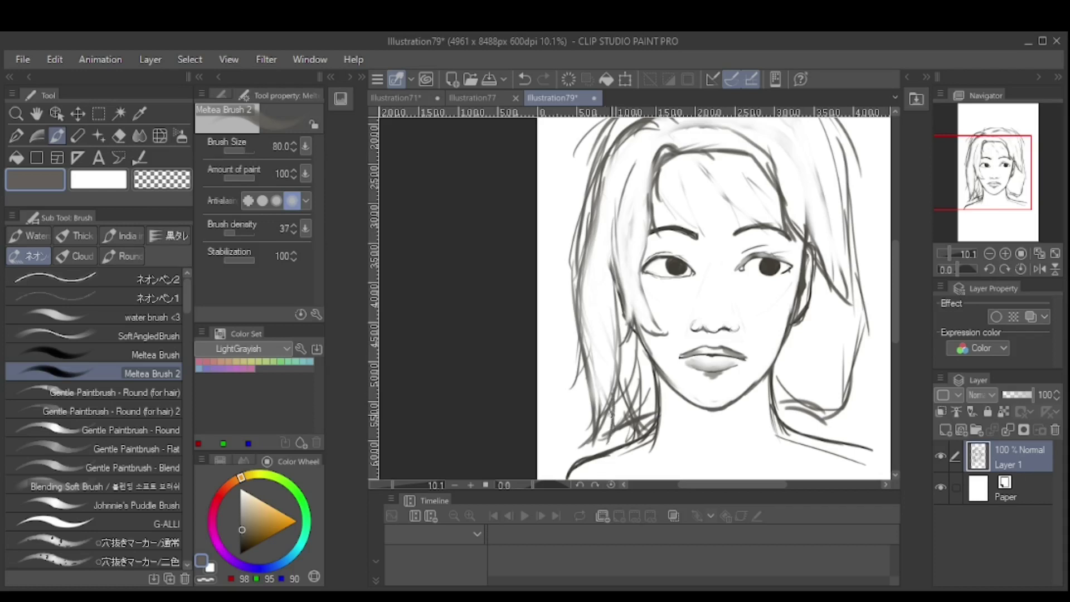
# - Clean up the crosshatched hair beside the left of the neck and redraw its lower tips with a smaller brush
pyautogui.press('[')
pyautogui.moveTo(640, 359); pyautogui.dragTo(616, 440)
pyautogui.moveTo(655, 334); pyautogui.dragTo(628, 410)
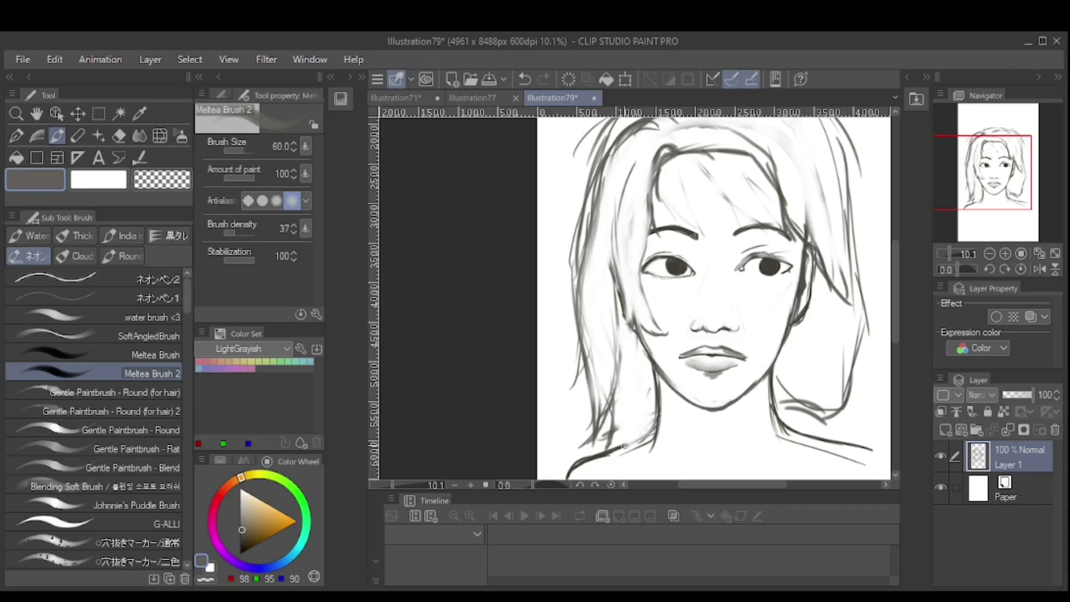
pyautogui.moveTo(605, 264); pyautogui.dragTo(616, 382)
pyautogui.moveTo(624, 415); pyautogui.dragTo(619, 299)
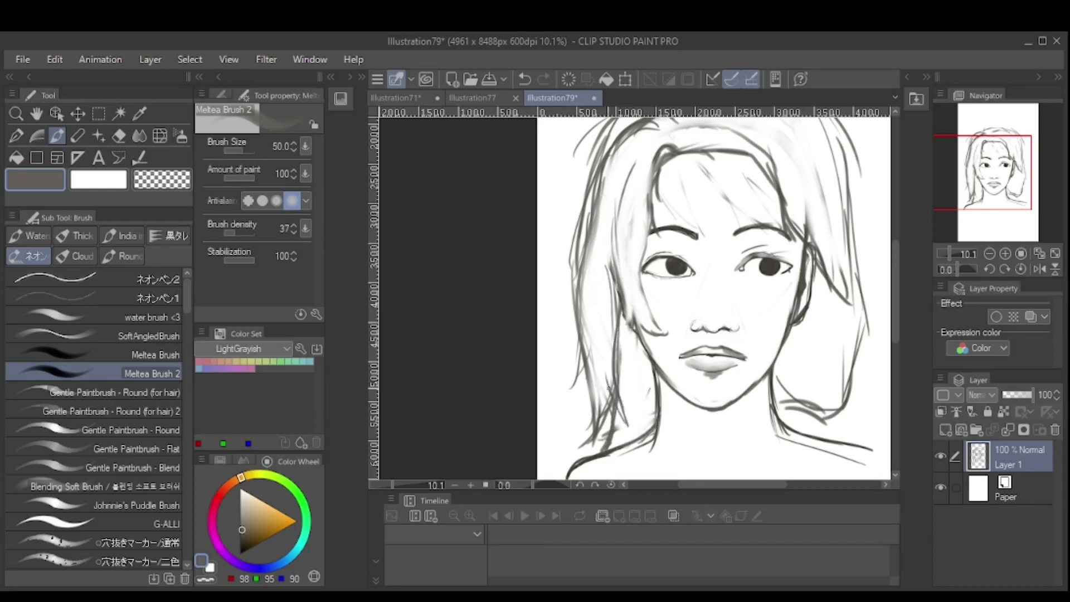
pyautogui.moveTo(605, 381); pyautogui.dragTo(601, 441)
pyautogui.moveTo(604, 355); pyautogui.dragTo(599, 449)
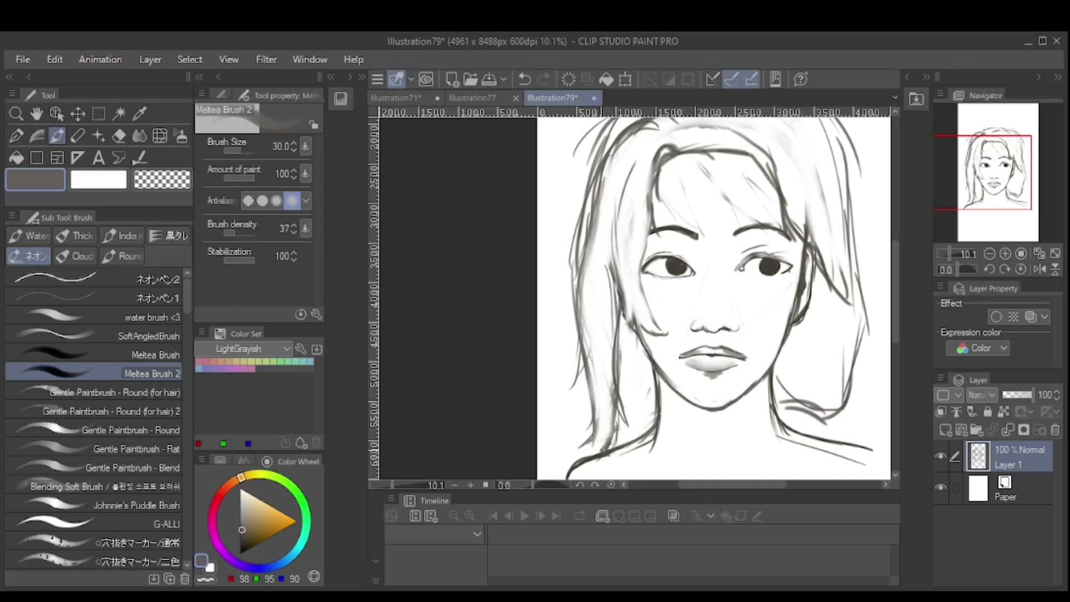
pyautogui.moveTo(609, 387); pyautogui.dragTo(644, 353)
# - Redraw the outer left edge of the hair with a rounded crown and tips flicking outward at cheek height
pyautogui.press(']')
pyautogui.press(']')
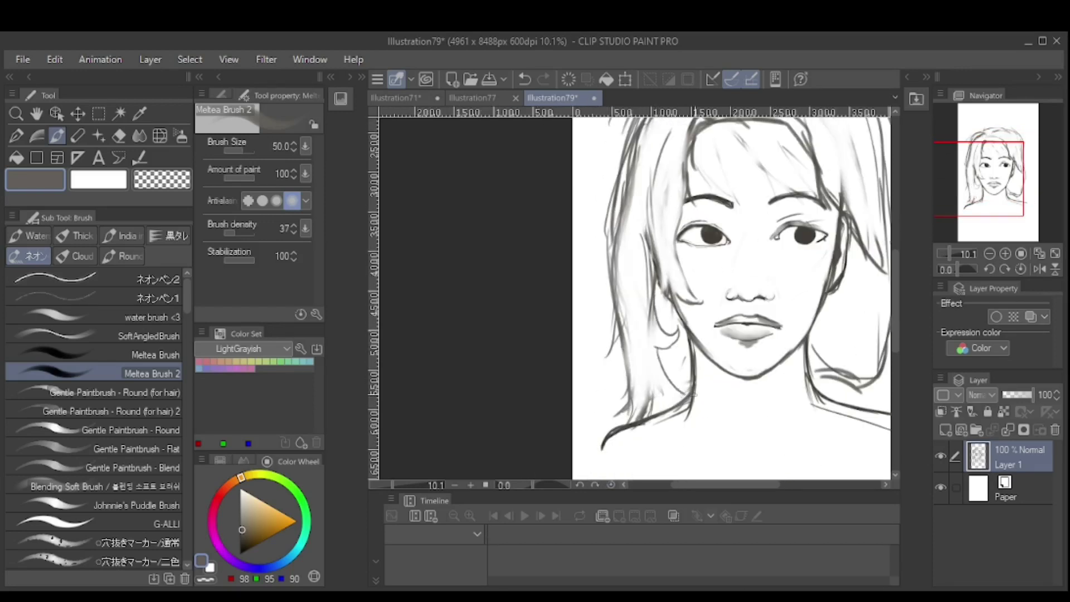
pyautogui.moveTo(927, 177); pyautogui.dragTo(937, 167)
pyautogui.moveTo(531, 271); pyautogui.dragTo(546, 376)
pyautogui.moveTo(1014, 175); pyautogui.dragTo(1013, 167)
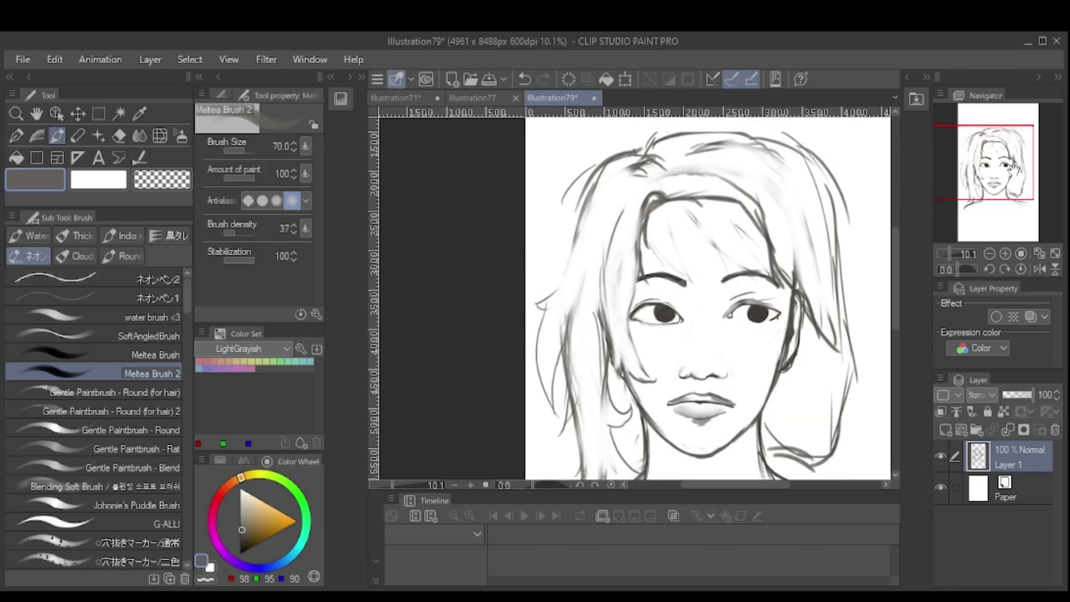
pyautogui.moveTo(600, 168)
pyautogui.mouseDown()
pyautogui.moveTo(552, 278)
pyautogui.moveTo(527, 306)
pyautogui.mouseUp()
# - Reshape the hair on the right side with outward-flicking tips at cheek level and curled ends near the shoulder
pyautogui.moveTo(997, 167); pyautogui.dragTo(1003, 173)
pyautogui.moveTo(791, 211); pyautogui.dragTo(849, 303)
pyautogui.moveTo(794, 353); pyautogui.dragTo(826, 415)
pyautogui.moveTo(711, 418); pyautogui.dragTo(760, 428)
pyautogui.moveTo(713, 392)
pyautogui.mouseDown()
pyautogui.moveTo(741, 435)
pyautogui.moveTo(780, 345)
pyautogui.moveTo(761, 240)
pyautogui.moveTo(780, 184)
pyautogui.moveTo(824, 291)
pyautogui.mouseUp()
pyautogui.moveTo(794, 241)
pyautogui.mouseDown()
pyautogui.moveTo(807, 309)
pyautogui.moveTo(845, 334)
pyautogui.mouseUp()
pyautogui.moveTo(761, 283); pyautogui.dragTo(838, 335)
pyautogui.moveTo(730, 242); pyautogui.dragTo(780, 317)
pyautogui.moveTo(749, 269); pyautogui.dragTo(755, 281)
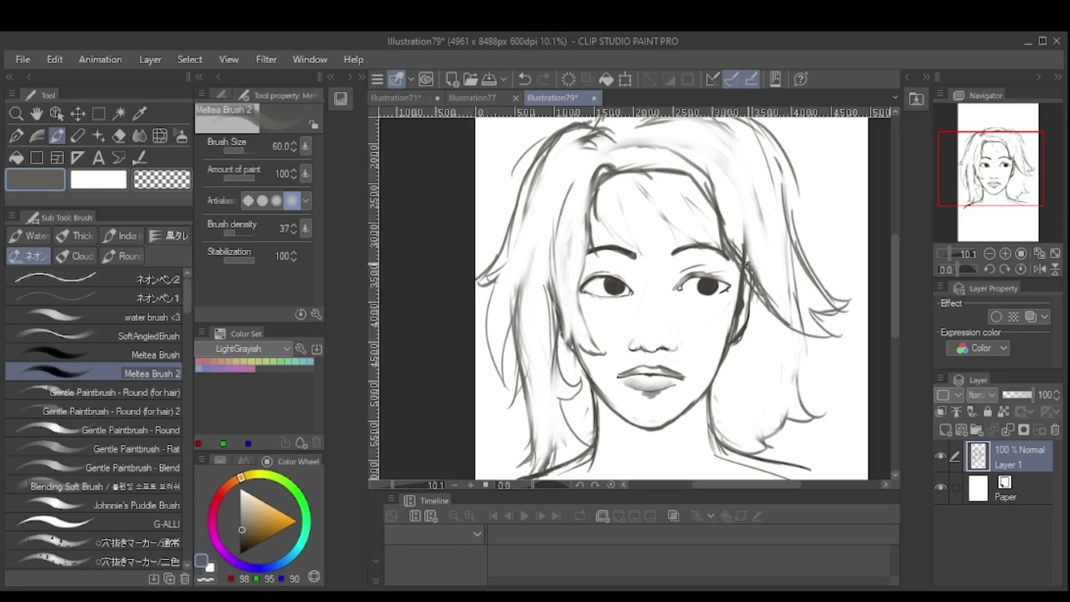
# - Sweep the fringe from the parting across the forehead toward the right temple, undoing the unwanted strokes
pyautogui.moveTo(1020, 160); pyautogui.dragTo(1017, 153)
pyautogui.moveTo(663, 211); pyautogui.dragTo(749, 298)
pyautogui.hotkey('ctrl', 'z')
pyautogui.hotkey('ctrl', 'z')
pyautogui.press(']')
pyautogui.press(']')
# - Sample the hair line colour and strengthen the hair from the parting over the crown to the right side
pyautogui.keyDown('alt'); pyautogui.click(613, 118); pyautogui.keyUp('alt')
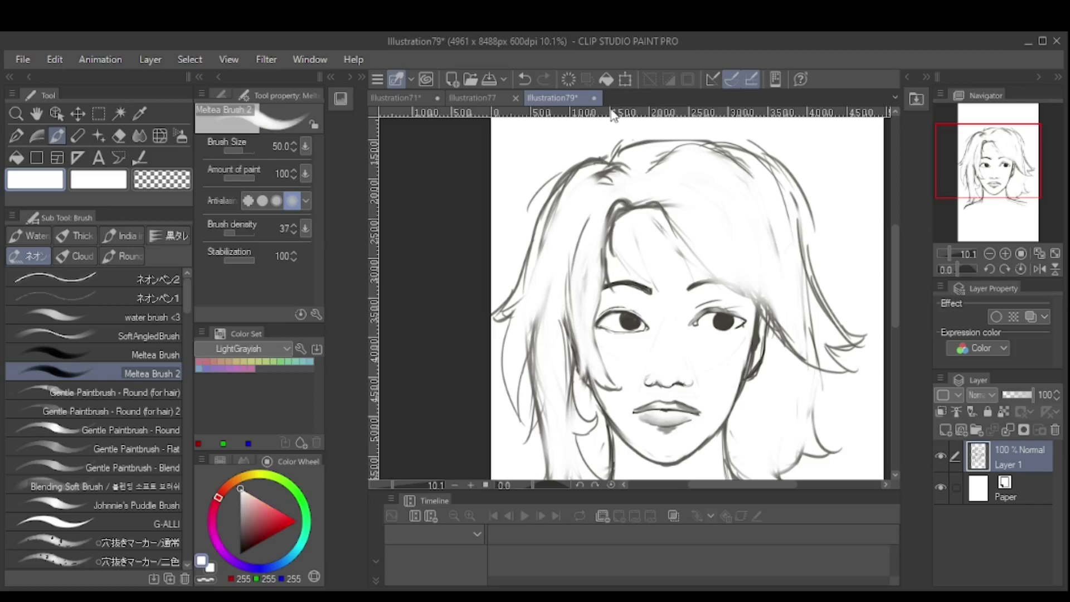
pyautogui.keyDown('alt'); pyautogui.click(619, 162); pyautogui.keyUp('alt')
pyautogui.press(']')
pyautogui.moveTo(607, 164)
pyautogui.mouseDown()
pyautogui.moveTo(727, 164)
pyautogui.moveTo(773, 183)
pyautogui.moveTo(811, 251)
pyautogui.mouseUp()
pyautogui.moveTo(957, 256); pyautogui.dragTo(949, 260)
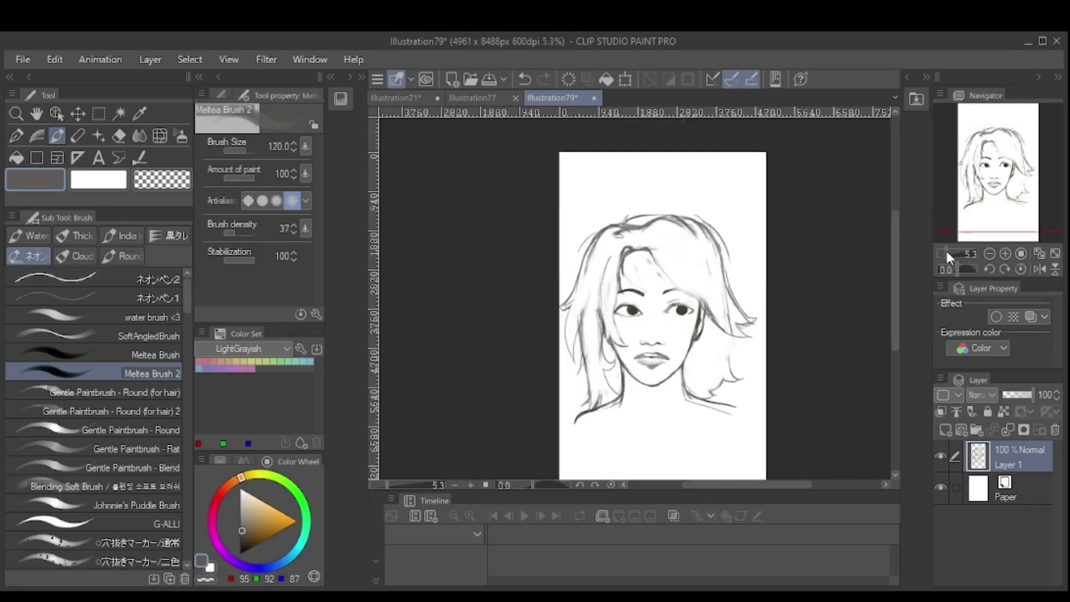
# - Sketch both shoulders curving outward from the neck at brush size 120
pyautogui.moveTo(696, 334); pyautogui.dragTo(705, 267)
pyautogui.moveTo(619, 327); pyautogui.dragTo(563, 369)
pyautogui.moveTo(716, 333); pyautogui.dragTo(764, 383)
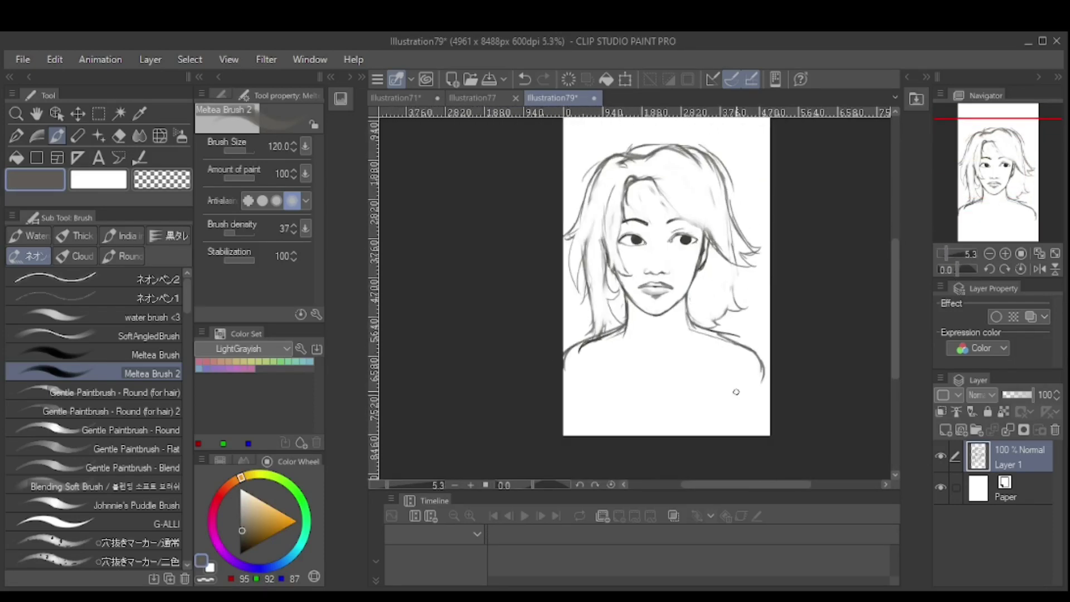
# - Sketch the torso's vertical centre line, a curved chest guideline and the outlines of both upper arms
pyautogui.press('[')
pyautogui.moveTo(659, 359); pyautogui.dragTo(657, 436)
pyautogui.moveTo(593, 372)
pyautogui.mouseDown()
pyautogui.moveTo(708, 369)
pyautogui.moveTo(765, 400)
pyautogui.mouseUp()
pyautogui.moveTo(754, 384); pyautogui.dragTo(769, 434)
pyautogui.moveTo(578, 375); pyautogui.dragTo(564, 421)
pyautogui.moveTo(576, 390); pyautogui.dragTo(589, 410)
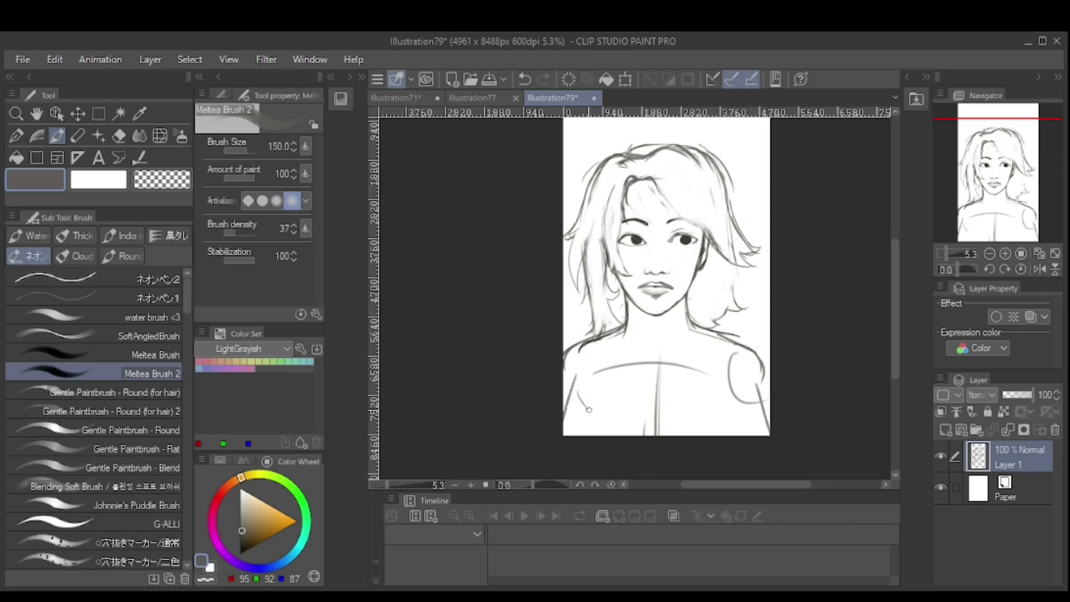
# - Draw a sleeveless top with a round collar, armhole lines and a central pleat, undoing the stray strokes
pyautogui.moveTo(615, 330)
pyautogui.mouseDown()
pyautogui.moveTo(580, 410)
pyautogui.moveTo(676, 337)
pyautogui.moveTo(735, 407)
pyautogui.mouseUp()
pyautogui.moveTo(725, 336); pyautogui.dragTo(727, 405)
pyautogui.moveTo(624, 337)
pyautogui.mouseDown()
pyautogui.moveTo(659, 361)
pyautogui.moveTo(635, 436)
pyautogui.mouseUp()
pyautogui.moveTo(654, 384); pyautogui.dragTo(679, 438)
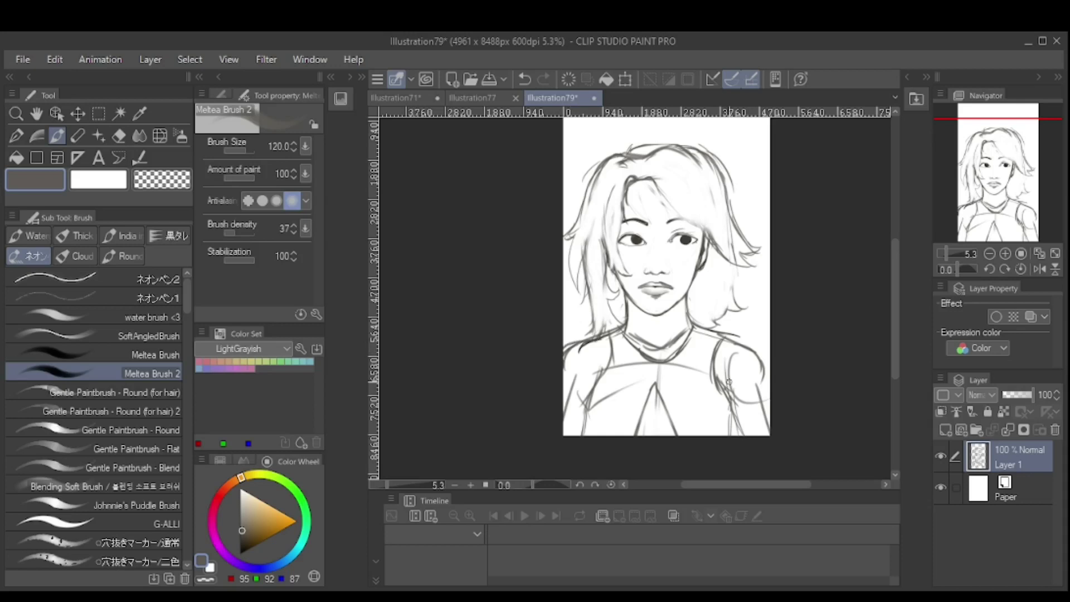
pyautogui.moveTo(724, 338)
pyautogui.mouseDown()
pyautogui.moveTo(769, 368)
pyautogui.moveTo(766, 437)
pyautogui.mouseUp()
pyautogui.press(']')
pyautogui.hotkey('ctrl', 'z')
pyautogui.hotkey('ctrl', 'z')
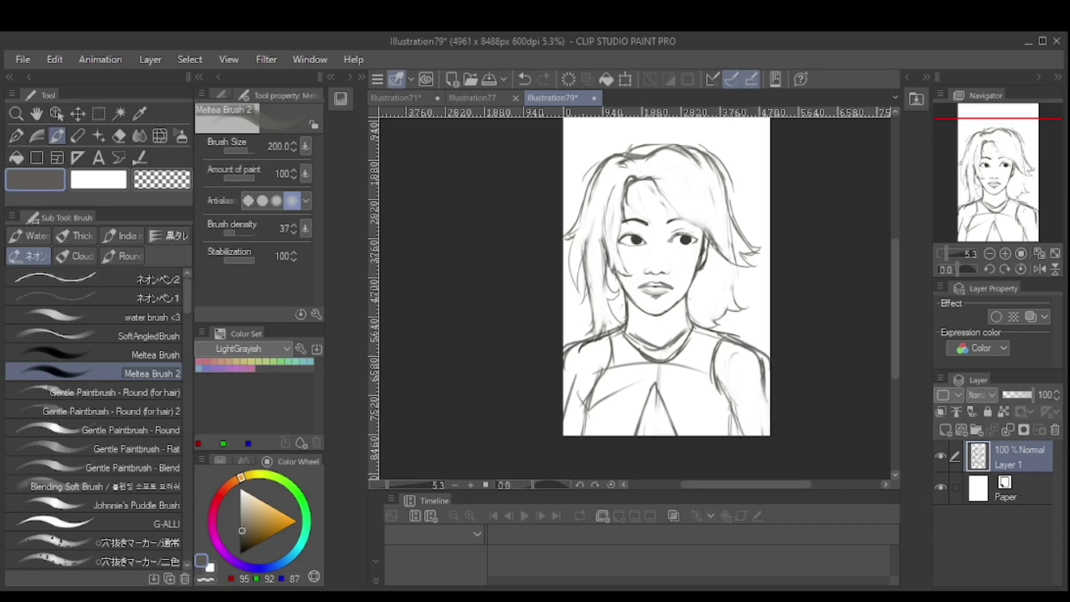
# - Strengthen the sides of the top beneath both armholes, reducing the brush size to 70
pyautogui.moveTo(728, 405); pyautogui.dragTo(735, 436)
pyautogui.moveTo(596, 365)
pyautogui.mouseDown()
pyautogui.moveTo(574, 370)
pyautogui.moveTo(591, 437)
pyautogui.mouseUp()
pyautogui.press('[')
pyautogui.press('[')
pyautogui.press('[')
pyautogui.moveTo(586, 387); pyautogui.dragTo(590, 436)
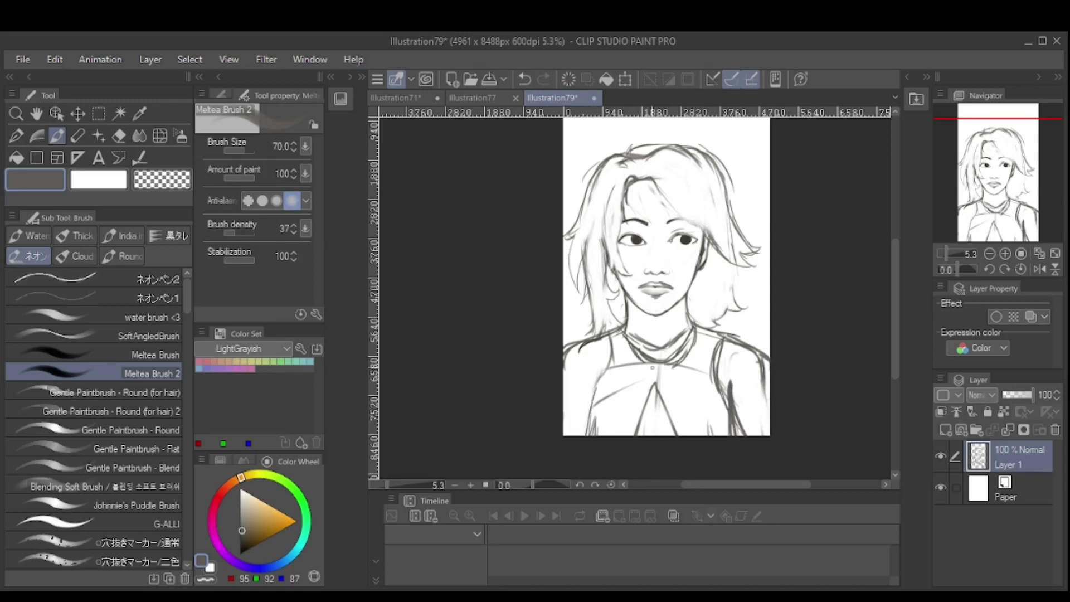
# - Redraw the collar as a V-neckline with a tied bow, and undo the scribble over the hair
pyautogui.moveTo(650, 343)
pyautogui.mouseDown()
pyautogui.moveTo(655, 363)
pyautogui.moveTo(685, 331)
pyautogui.mouseUp()
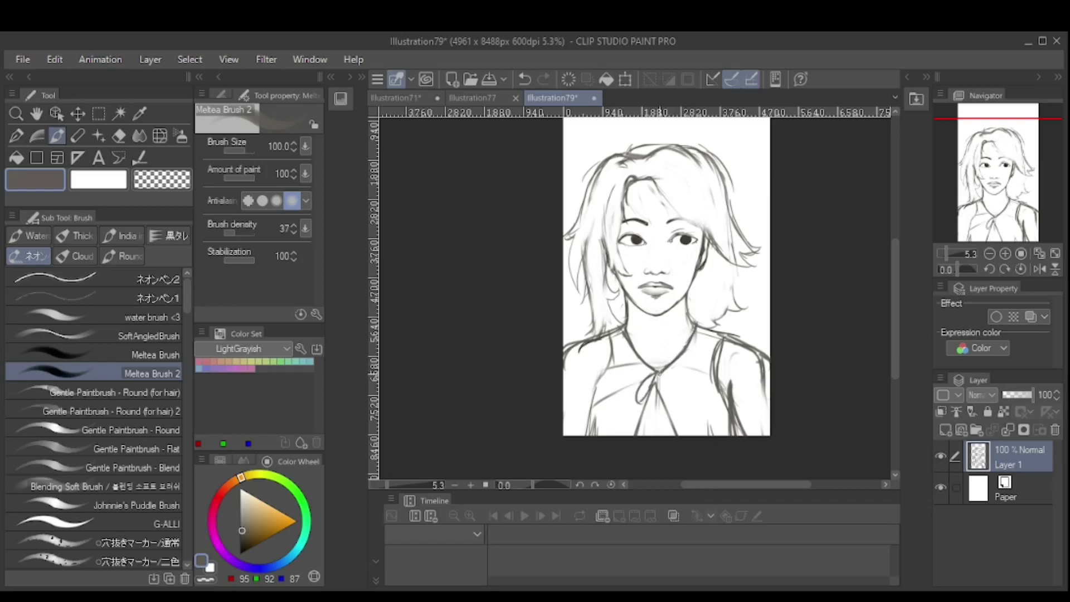
pyautogui.moveTo(667, 166); pyautogui.dragTo(761, 137)
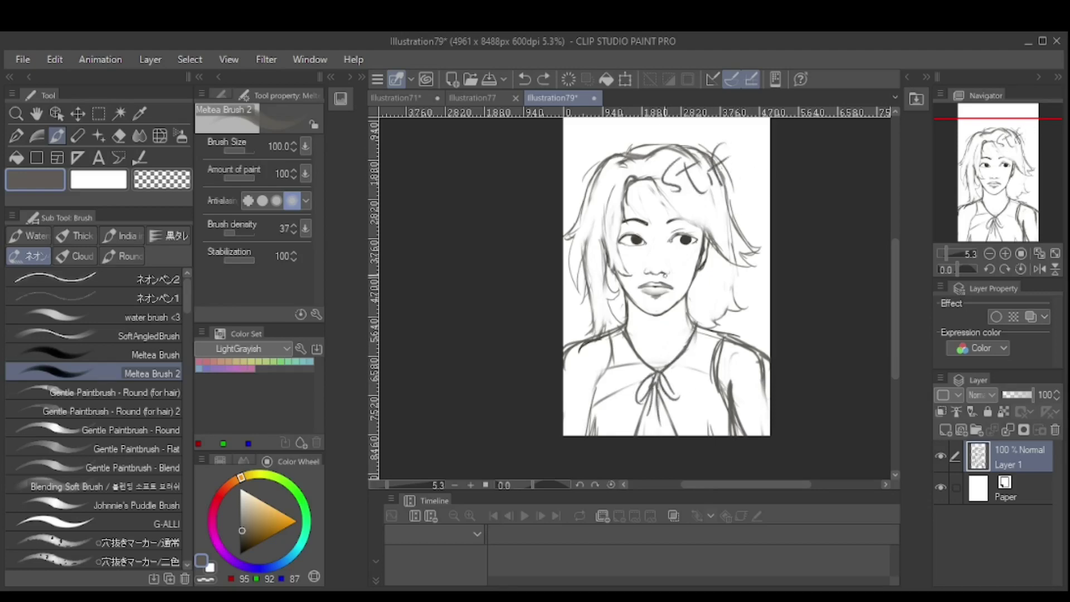
pyautogui.hotkey('ctrl', 'z')
# - Add a new layer above the sketch layer for shading
pyautogui.scroll(1, 1007, 201)
pyautogui.scroll(1, 1007, 201)
pyautogui.hotkey('ctrl', 'shift', 'n')
# - Try shading the right half of the face and the side of the nose with dark strokes at brush size 600
pyautogui.scroll(2, 955, 253)
pyautogui.moveTo(744, 237)
pyautogui.mouseDown()
pyautogui.moveTo(688, 356)
pyautogui.moveTo(647, 392)
pyautogui.mouseUp()
pyautogui.press(']')
pyautogui.press(']')
pyautogui.press(']')
pyautogui.press(']')
pyautogui.moveTo(684, 237)
pyautogui.mouseDown()
pyautogui.moveTo(665, 292)
pyautogui.moveTo(674, 310)
pyautogui.mouseUp()
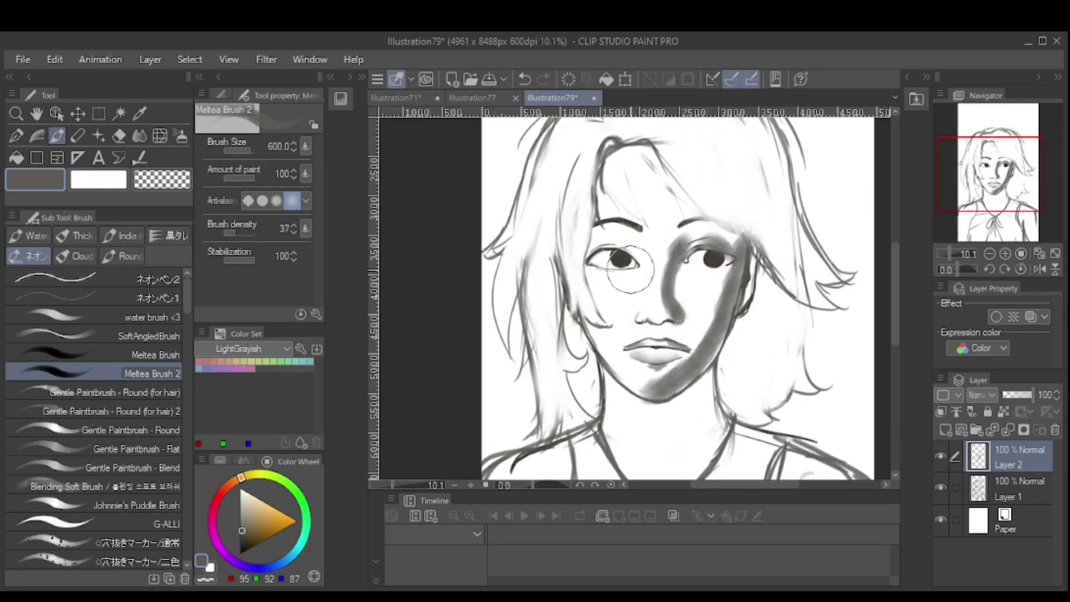
pyautogui.moveTo(630, 269); pyautogui.dragTo(634, 247)
pyautogui.press(']')
pyautogui.moveTo(1030, 394); pyautogui.dragTo(1012, 396)
# - Sample a light grey and shade the right side of the neck and under the chin, reducing the brush to 250
pyautogui.scroll(1, 948, 245)
pyautogui.press(']')
pyautogui.press(']')
pyautogui.press(']')
pyautogui.keyDown('alt'); pyautogui.click(741, 322); pyautogui.keyUp('alt')
pyautogui.moveTo(741, 322)
pyautogui.mouseDown()
pyautogui.moveTo(691, 385)
pyautogui.moveTo(741, 457)
pyautogui.mouseUp()
pyautogui.press('[')
pyautogui.press('[')
pyautogui.press('[')
pyautogui.press('[')
pyautogui.press('[')
pyautogui.press('[')
pyautogui.press('[')
pyautogui.press('[')
pyautogui.press('[')
pyautogui.moveTo(708, 407); pyautogui.dragTo(662, 426)
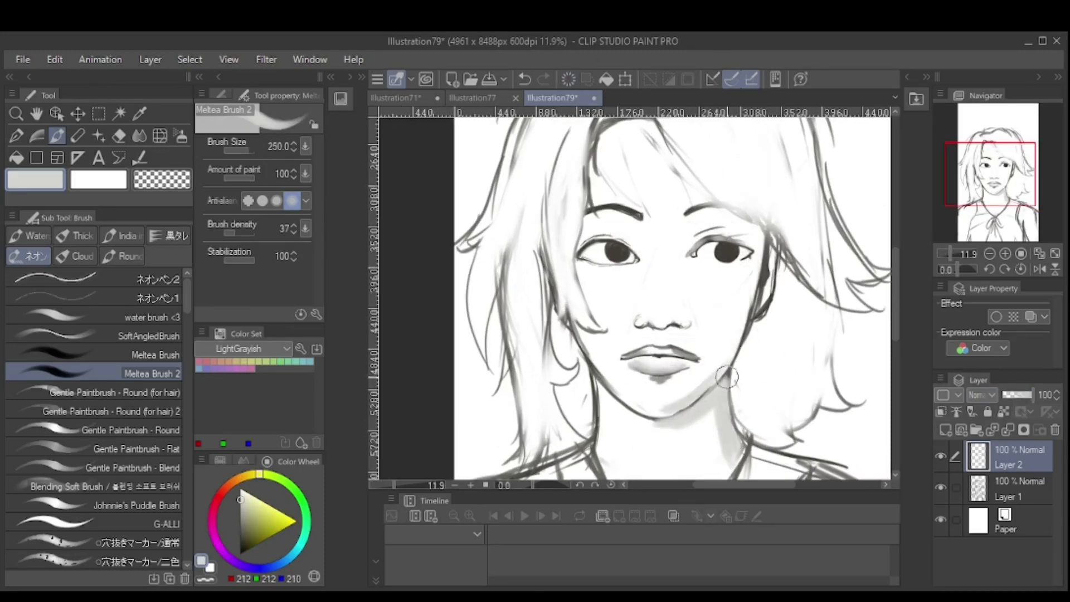
# - Resample the shadow colour and shade along both sides of the jawline with a smaller brush
pyautogui.keyDown('alt'); pyautogui.click(697, 393); pyautogui.keyUp('alt')
pyautogui.press('[')
pyautogui.press('[')
pyautogui.press('[')
pyautogui.press('[')
pyautogui.press('[')
pyautogui.press('[')
pyautogui.moveTo(700, 391)
pyautogui.mouseDown()
pyautogui.moveTo(656, 422)
pyautogui.moveTo(744, 343)
pyautogui.mouseUp()
pyautogui.moveTo(574, 315)
pyautogui.mouseDown()
pyautogui.moveTo(625, 406)
pyautogui.moveTo(652, 418)
pyautogui.mouseUp()
# - Set the brush size to 400, sample a mid grey and shade the ear and temple on the right
pyautogui.press(']')
pyautogui.press(']')
pyautogui.press(']')
pyautogui.press(']')
pyautogui.keyDown('alt'); pyautogui.click(764, 300); pyautogui.keyUp('alt')
pyautogui.moveTo(765, 309)
pyautogui.mouseDown()
pyautogui.moveTo(774, 237)
pyautogui.moveTo(754, 228)
pyautogui.moveTo(749, 245)
pyautogui.mouseUp()
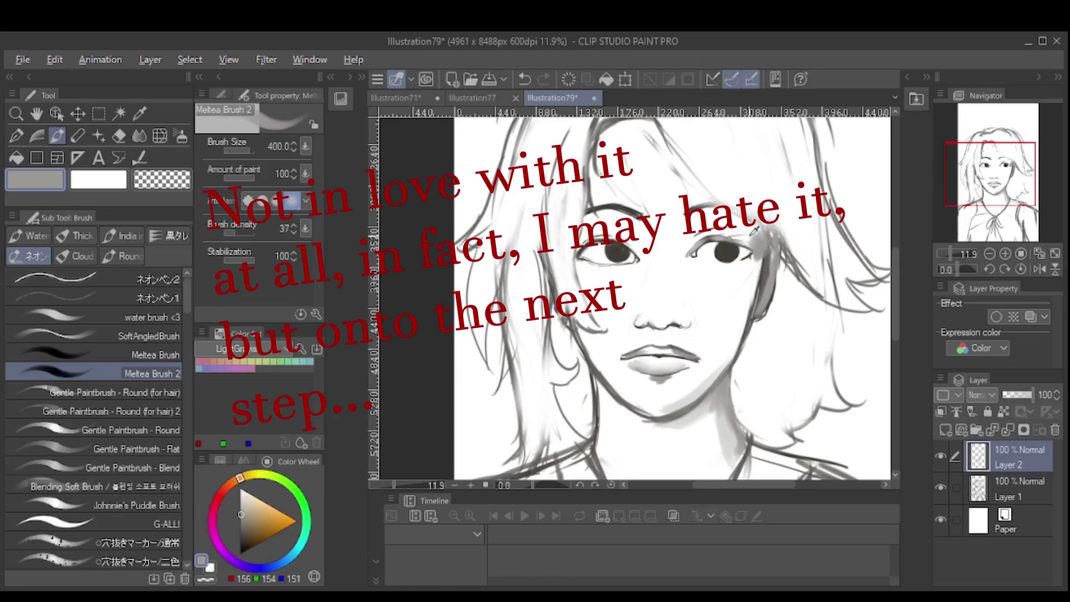
# - Sample a mid grey beside the right eye and softly shade the right temple and cheek with an enlarged brush
pyautogui.keyDown('alt'); pyautogui.click(751, 240); pyautogui.keyUp('alt')
pyautogui.press(']')
pyautogui.press(']')
pyautogui.press(']')
pyautogui.press(']')
pyautogui.press(']')
pyautogui.press(']')
pyautogui.press(']')
# - Resample darker greys from the face shading, reduce the brush to 80 and darken the right jawline from ear to chin
pyautogui.keyDown('alt'); pyautogui.click(724, 363); pyautogui.keyUp('alt')
pyautogui.press('[')
pyautogui.press('[')
pyautogui.press('[')
pyautogui.press('[')
pyautogui.press('[')
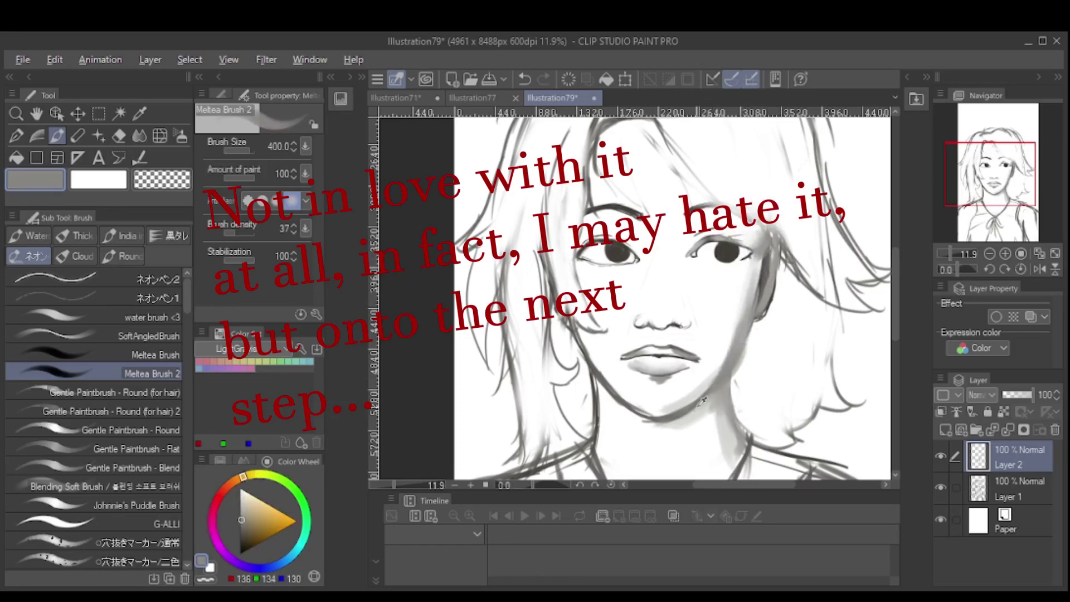
pyautogui.keyDown('alt'); pyautogui.click(761, 282); pyautogui.keyUp('alt')
pyautogui.moveTo(749, 320); pyautogui.dragTo(701, 399)
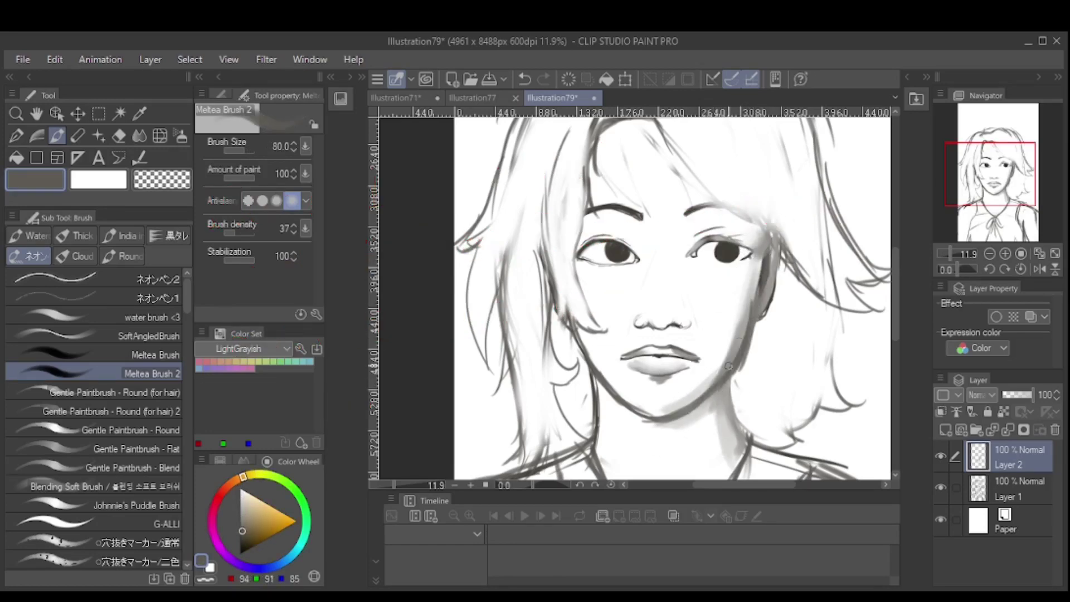